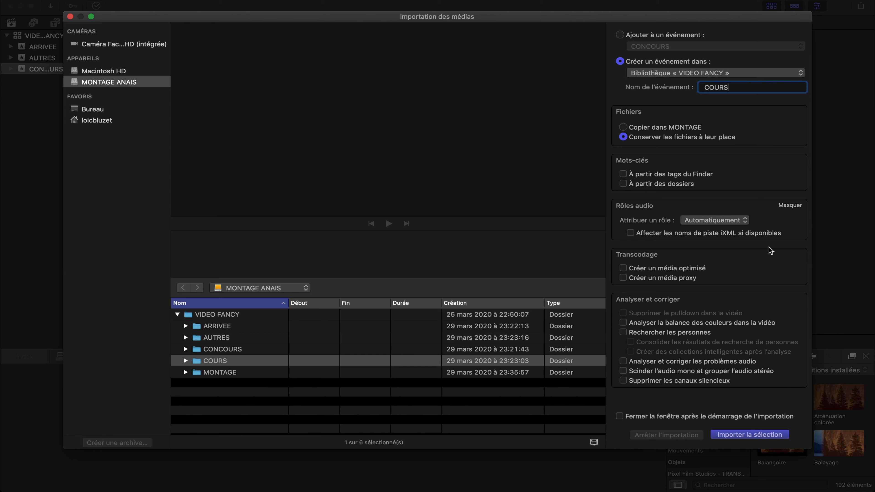
- Import the COURS folder as the new COURS event and check the background tasks
left_click(732, 435)
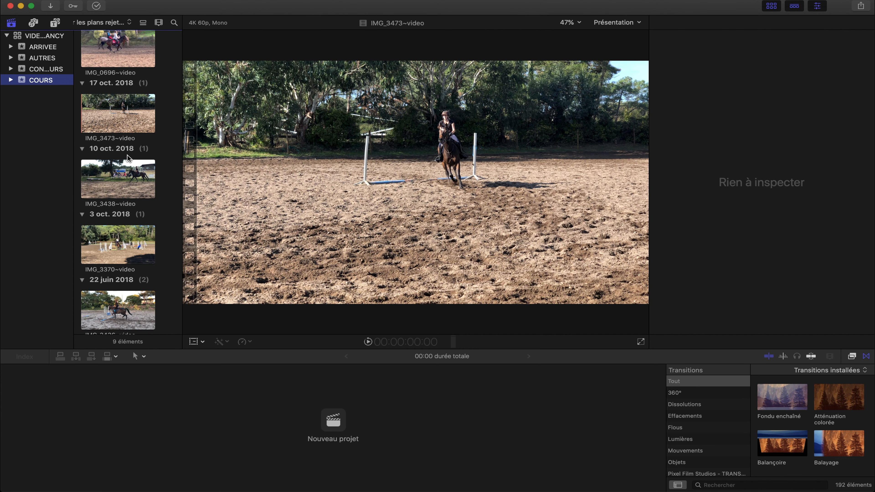
left_click(97, 6)
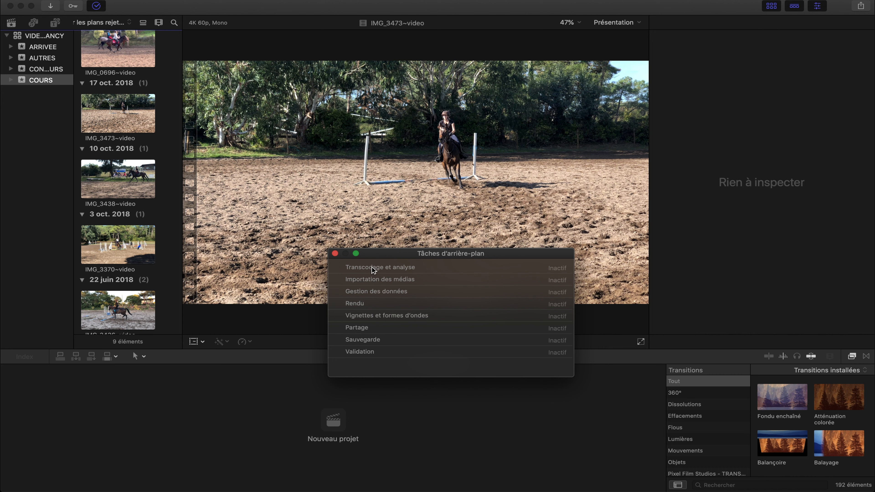
left_click(335, 254)
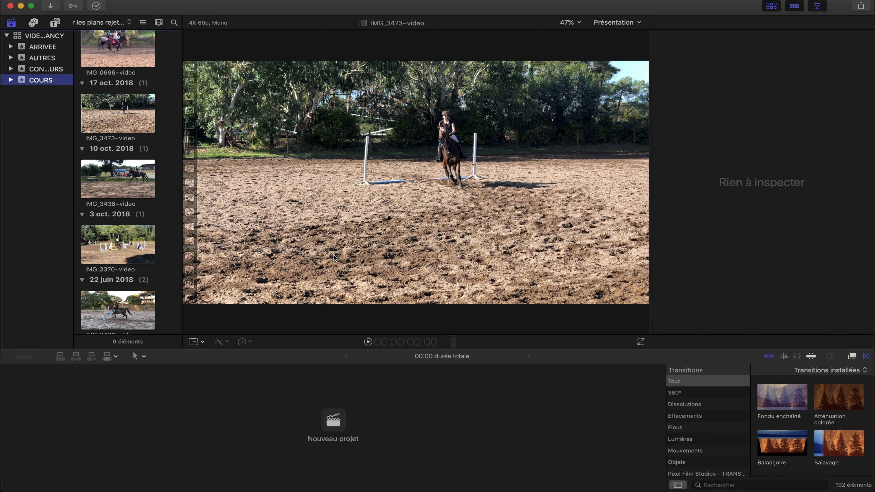
- Create a new project named PRESENTATION FANCY in the COURS event with the 1080p HD 25p settings
left_click(332, 420)
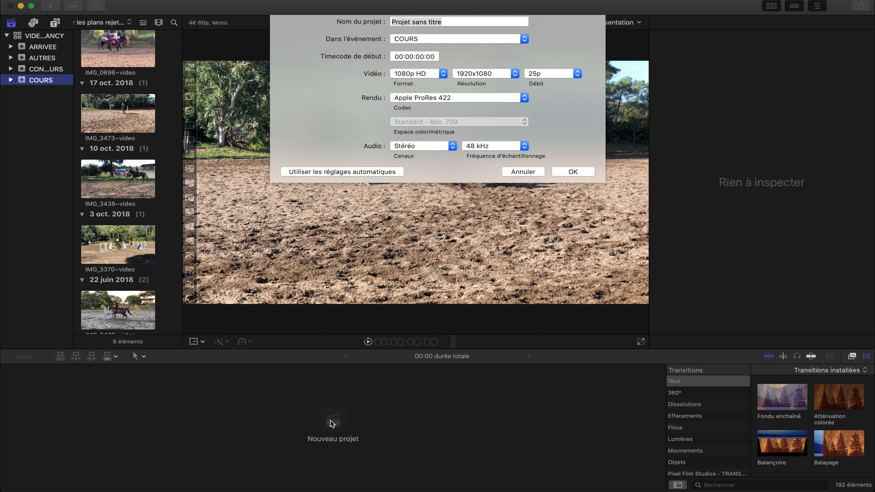
type("PRESENTATION FANCY")
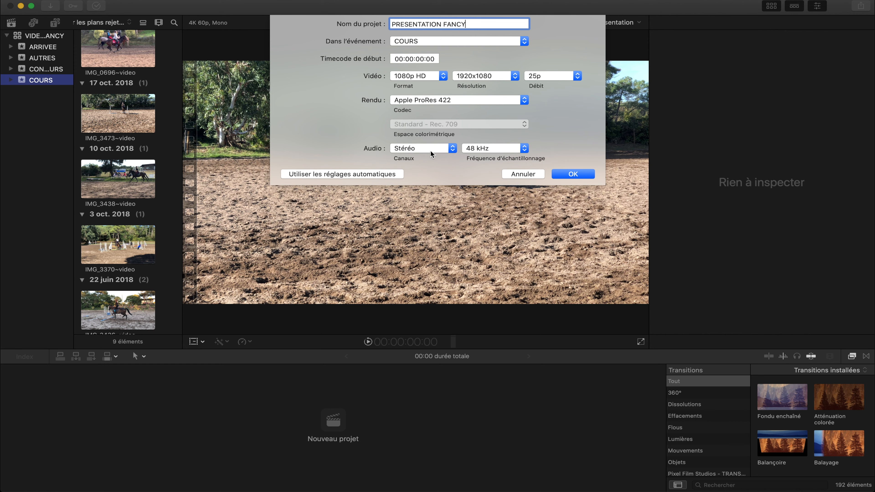
left_click(576, 174)
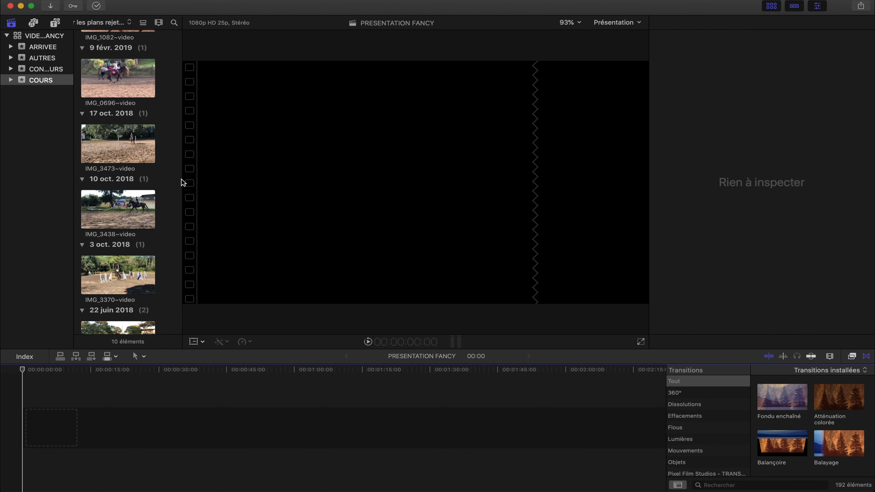
- Hide the inspector to enlarge the viewer, and switch the media browser off and on again
left_click(819, 7)
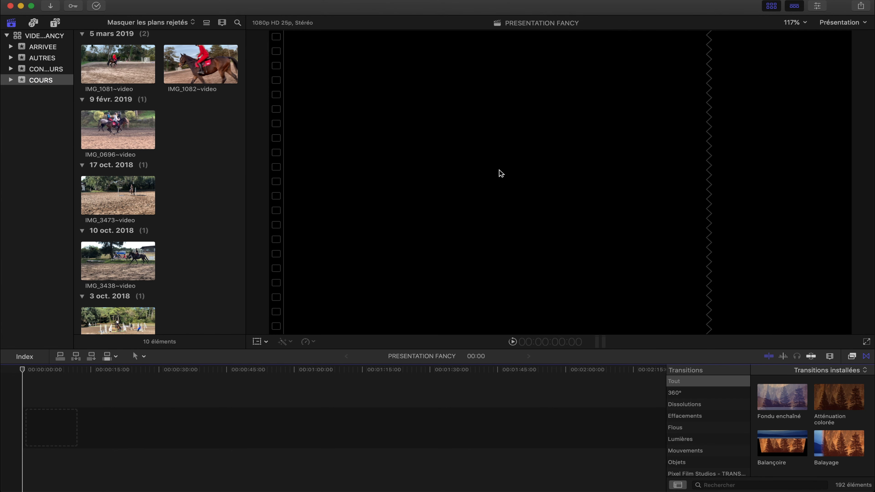
left_click(770, 7)
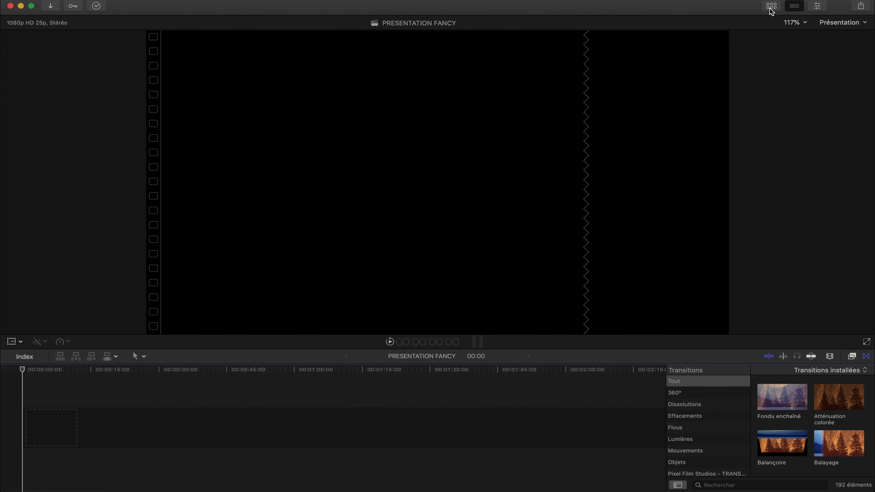
left_click(771, 6)
scroll(127, 152, "up", 5)
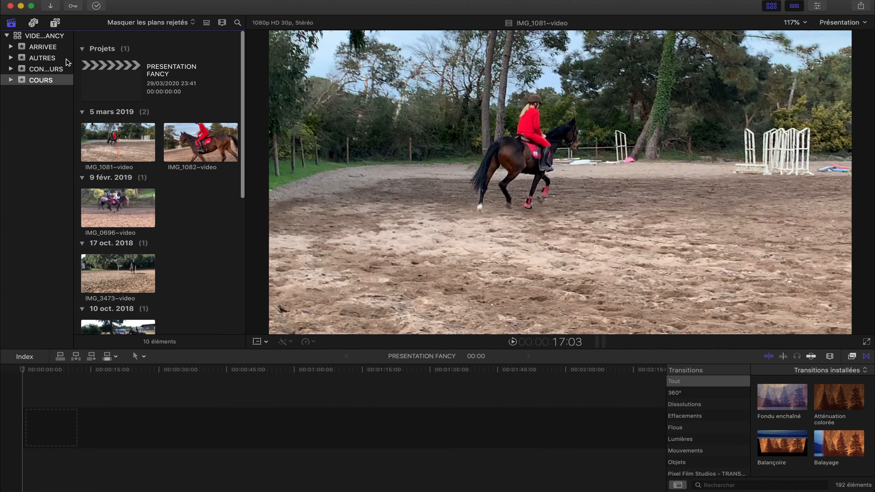
- Mark a 01:24 range of the IMG_1855 horse-trailer clip in the ARRIVEE event and place it at the timeline's start
left_click(37, 46)
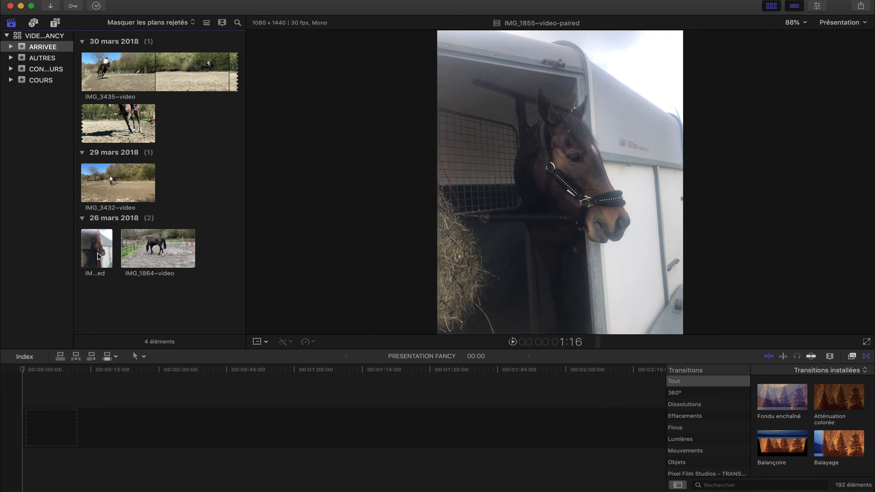
left_click(93, 250)
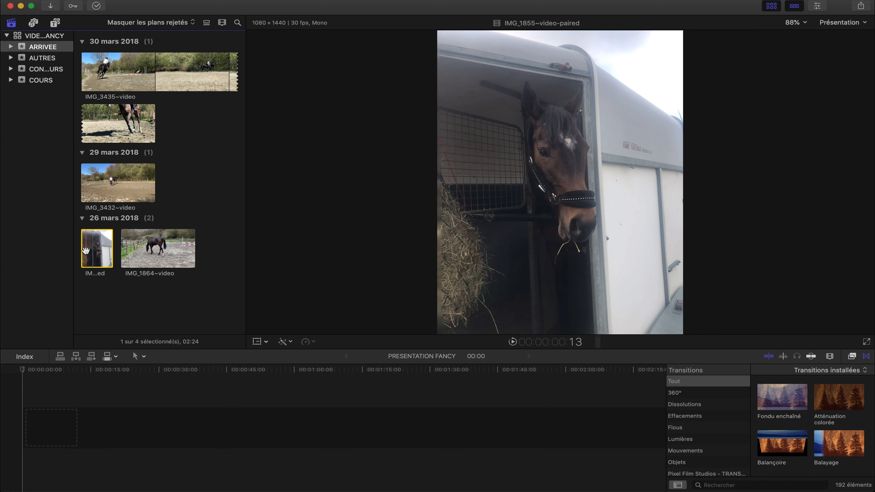
key("space")
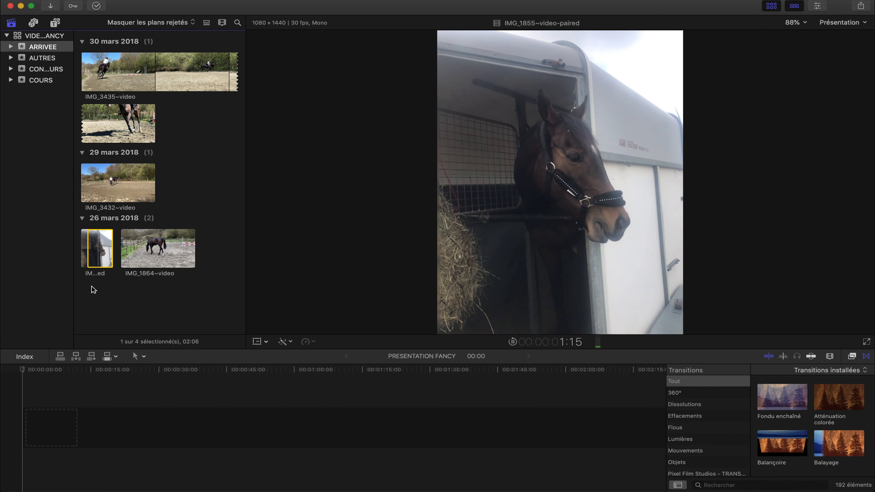
left_click_drag(104, 252, 77, 426)
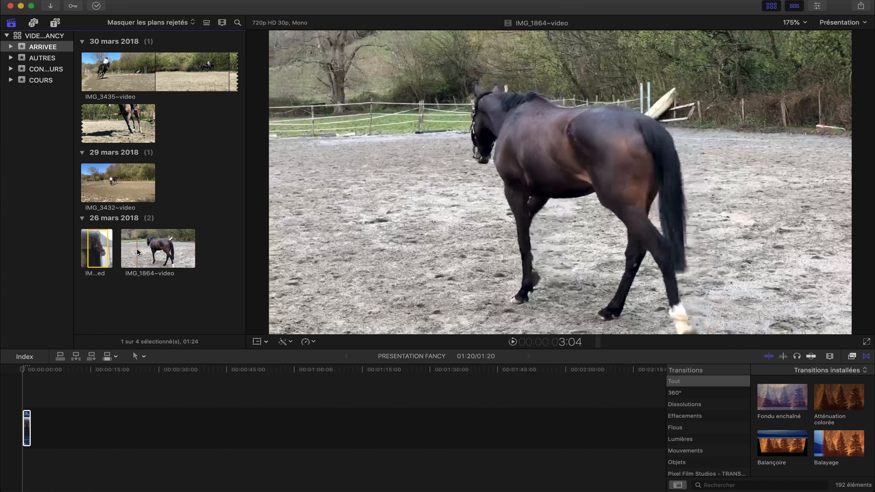
- Mark a 04:00 range of IMG_1864 and place it after the first clip in the timeline
left_click(137, 248)
scroll(136, 248, "up", 1)
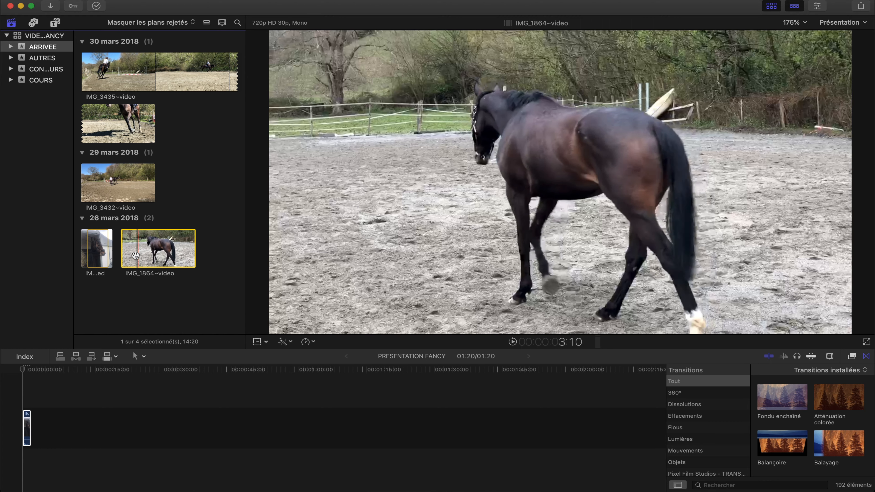
key("space")
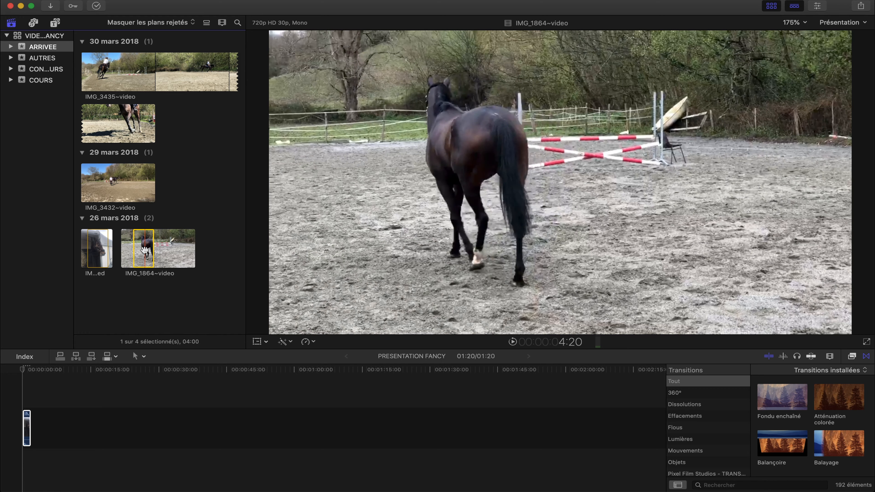
left_click_drag(145, 250, 101, 416)
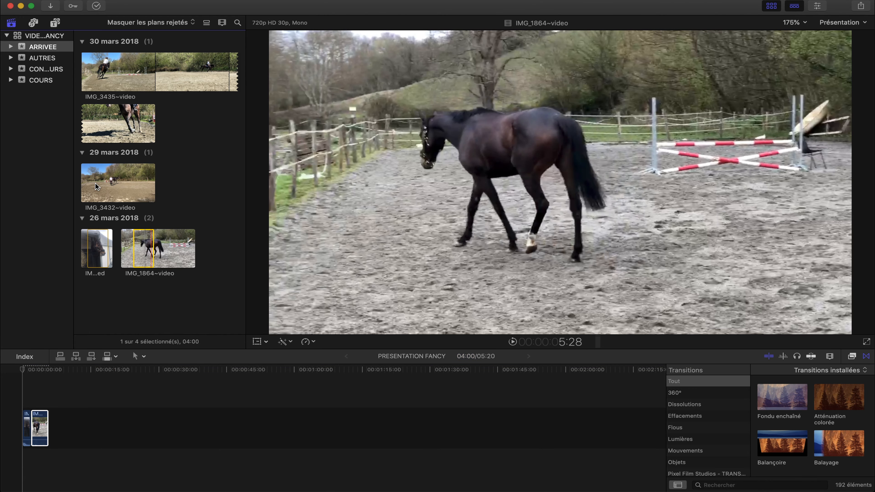
- Append a 03:54 range of IMG_3432 to the timeline and insert a second 04:07 range of the same clip before it
left_click(95, 183)
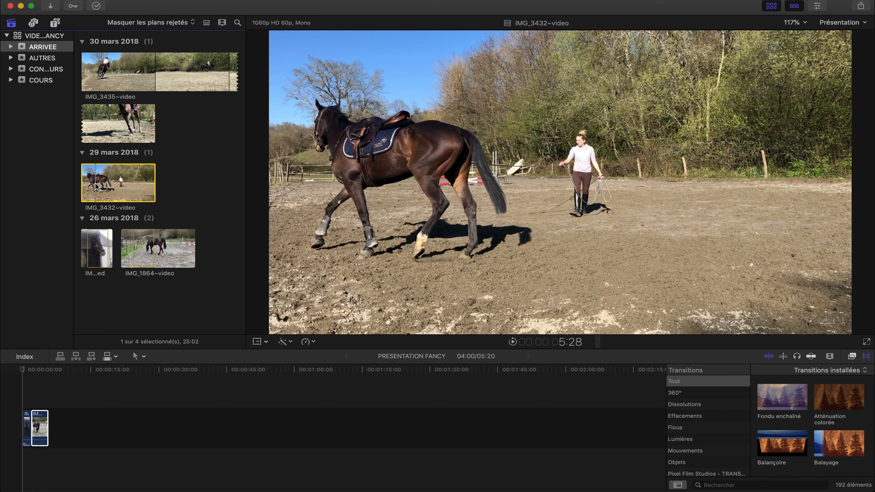
key("space")
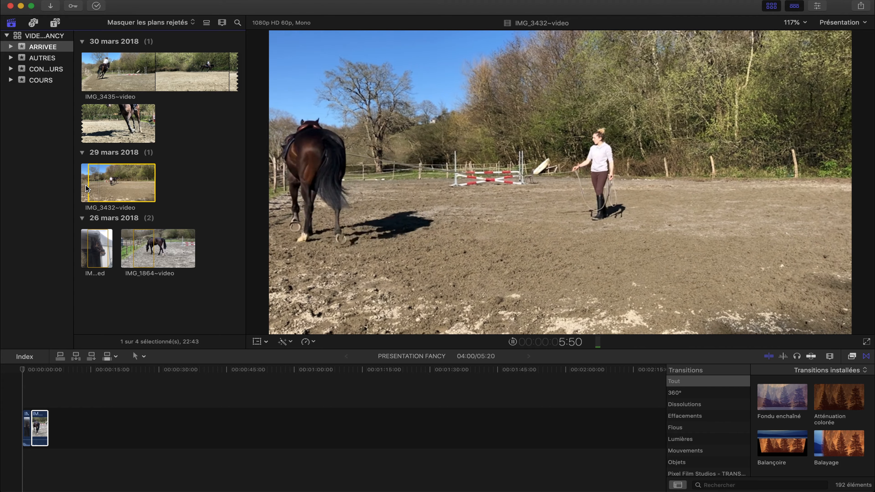
key("o")
key("e")
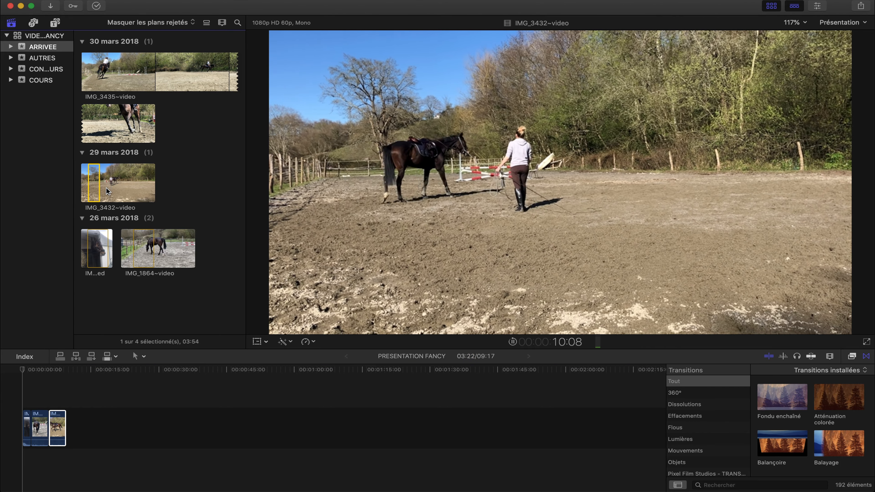
left_click_drag(106, 187, 52, 433)
- Mark a 16:13 range near the beginning of IMG_3435 and append it to the timeline
left_click(103, 122)
key("space")
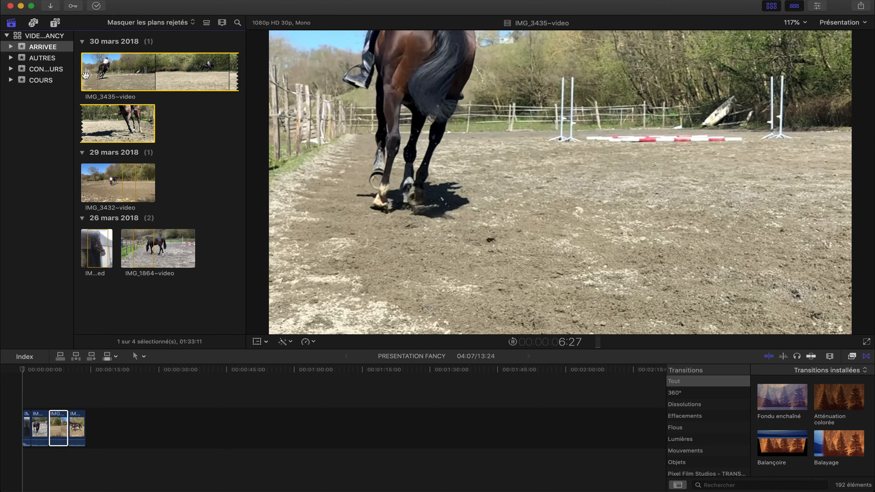
key("i")
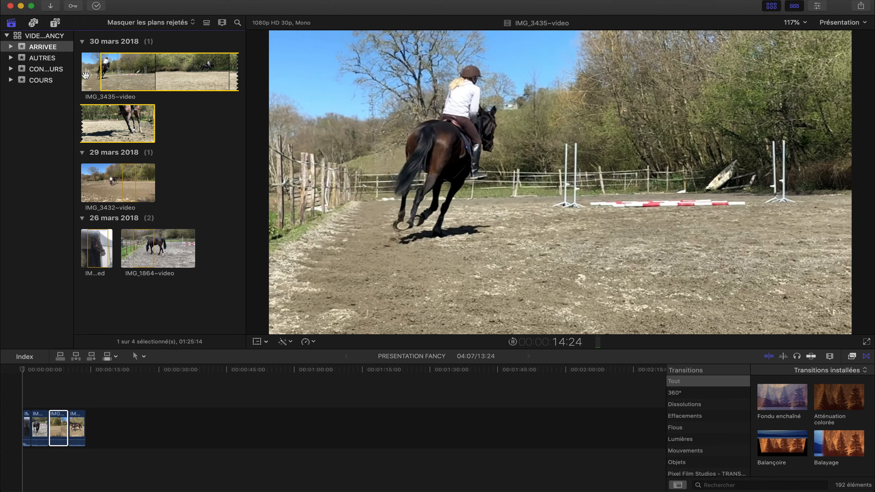
key("o")
left_click_drag(125, 73, 121, 427)
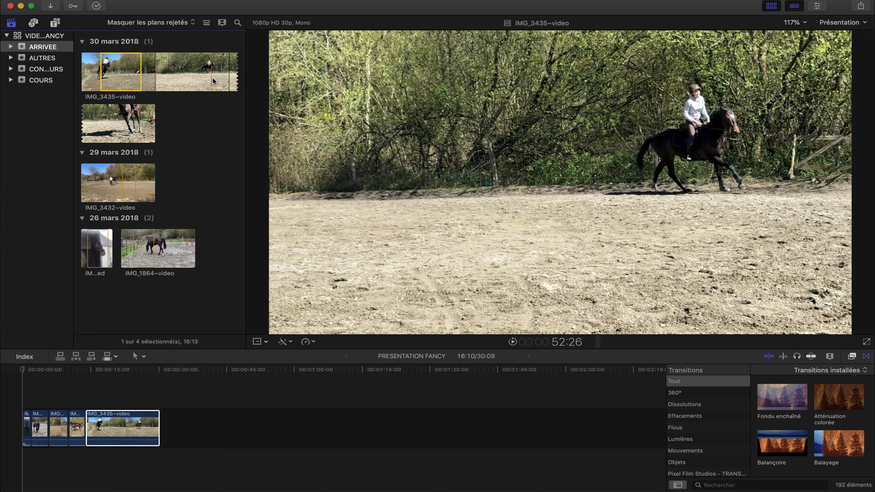
- Mark a second 14:07 range further into IMG_3435 and append it to the timeline
key("i")
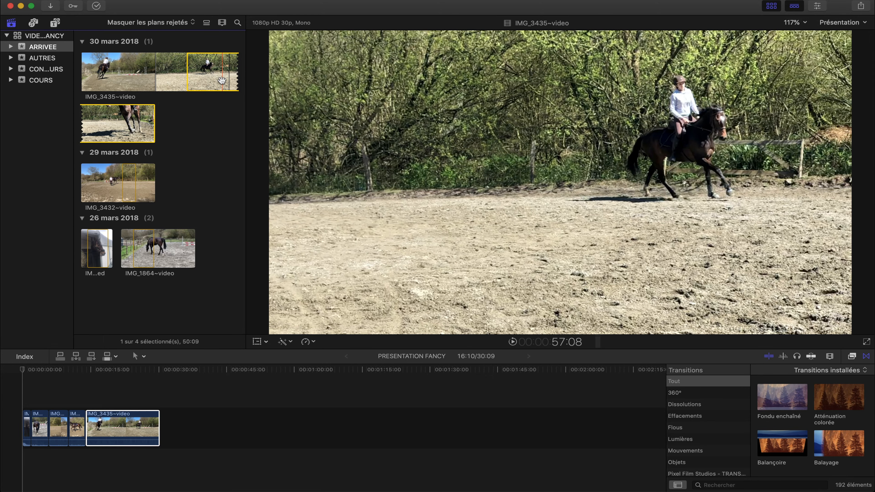
key("o")
left_click_drag(222, 80, 171, 410)
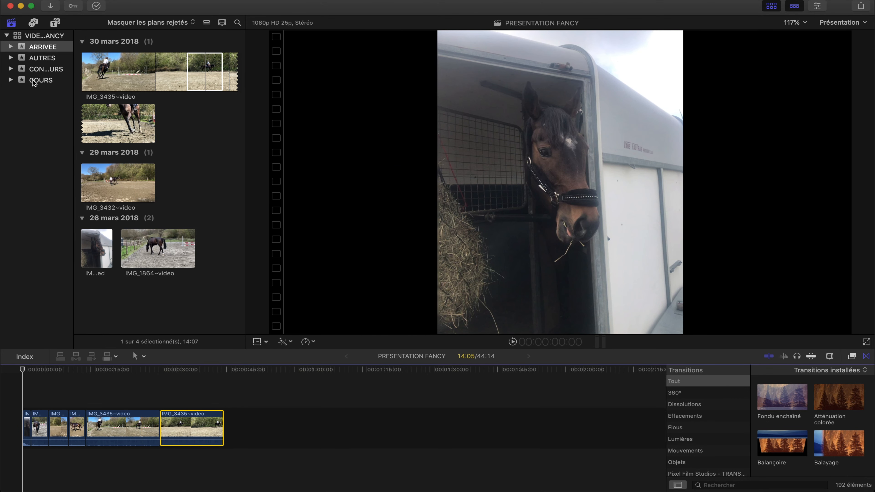
- Insert a 12:43 range of the horse-race screen recording from the AUTRES event at the very start of the timeline
left_click(37, 58)
key("o")
left_click_drag(211, 133, 27, 427)
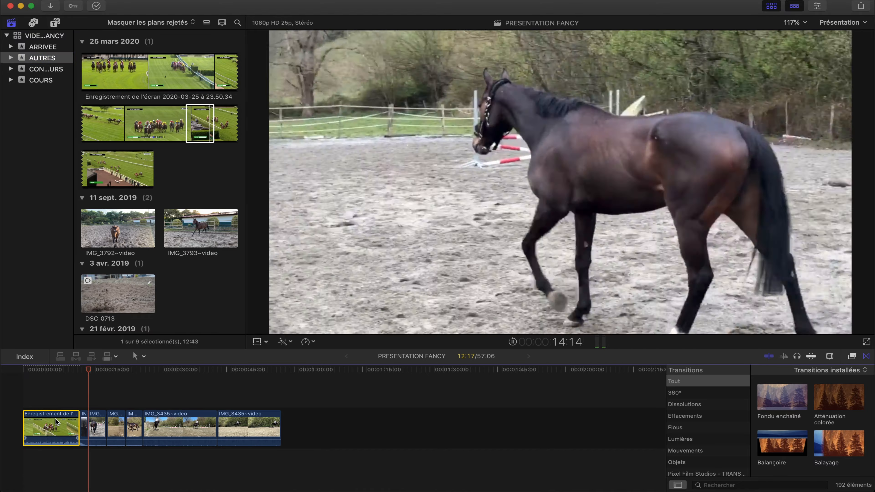
- Append ranges of IMG_3792, IMG_3793 and DSC_0713 after the second IMG_3435 clip in the timeline
left_click(291, 396)
scroll(117, 209, "down", 1)
left_click_drag(89, 212, 289, 427)
left_click_drag(171, 212, 307, 427)
left_click_drag(100, 277, 322, 427)
- Insert the stable clip IMG_1038 directly after the second IMG_3435 clip, ahead of IMG_3792
scroll(117, 258, "down", 3)
left_click(95, 239)
left_click_drag(95, 299, 282, 428)
- Append a 01:21 range of the IMG_3559 paired clip from 3 nov. 2018 to the timeline's end
scroll(117, 258, "down", 4)
left_click(108, 247)
left_click(109, 297)
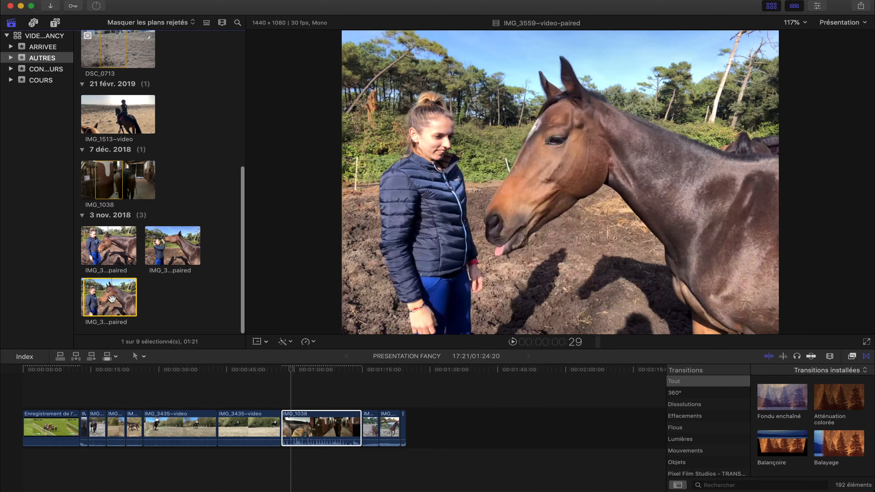
left_click_drag(109, 297, 408, 428)
- Mark a short range of IMG_1082 in the COURS event and append it to the timeline
left_click(41, 80)
left_click(103, 137)
left_click_drag(189, 144, 216, 144)
left_click_drag(203, 141, 413, 427)
- Append ranges of the following COURS clips, including IMG_0696, IMG_3473 and IMG_3438, to the end of the timeline
scroll(138, 145, "down", 3)
mouse_move(91, 110)
left_mouse_down()
mouse_move(122, 108)
mouse_move(425, 427)
left_mouse_up()
scroll(117, 110, "down", 3)
left_click(88, 82)
mouse_move(98, 84)
left_mouse_down()
mouse_move(128, 86)
mouse_move(447, 427)
left_mouse_up()
left_click(120, 141)
left_click_drag(99, 141, 482, 427)
scroll(135, 141, "down", 3)
left_click_drag(122, 103, 506, 427)
- Insert two short ranges from the COURS event after IMG_1038, and a 22:17 range of IMG_2495 before it
left_click(117, 166)
left_click_drag(107, 231, 151, 231)
left_click_drag(131, 231, 312, 427)
left_click_drag(182, 231, 227, 231)
left_click_drag(207, 231, 324, 427)
left_click(117, 297)
left_click_drag(120, 297, 231, 428)
- Mark a 17:00 range of IMG_3198 in the CONCOURS event and append it to the end of the timeline
left_click(45, 69)
scroll(453, 427, "right", 3)
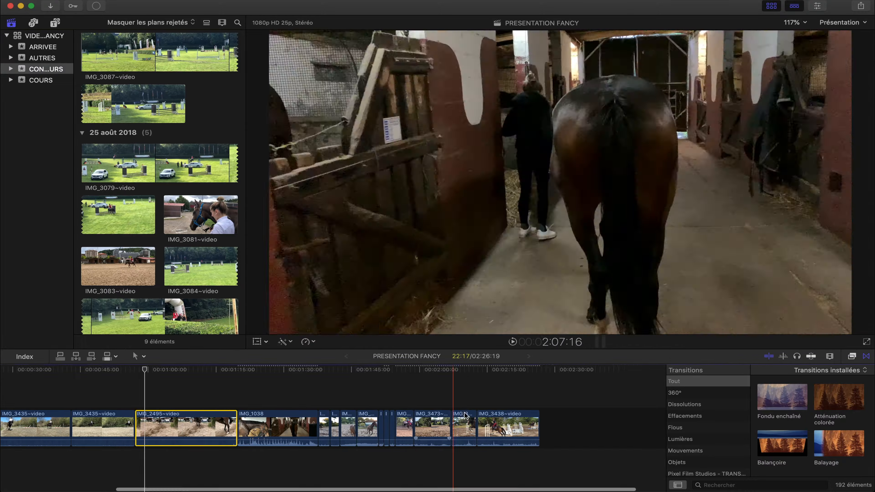
scroll(158, 145, "up", 5)
left_click(116, 71)
key("i")
key("o")
key("e")
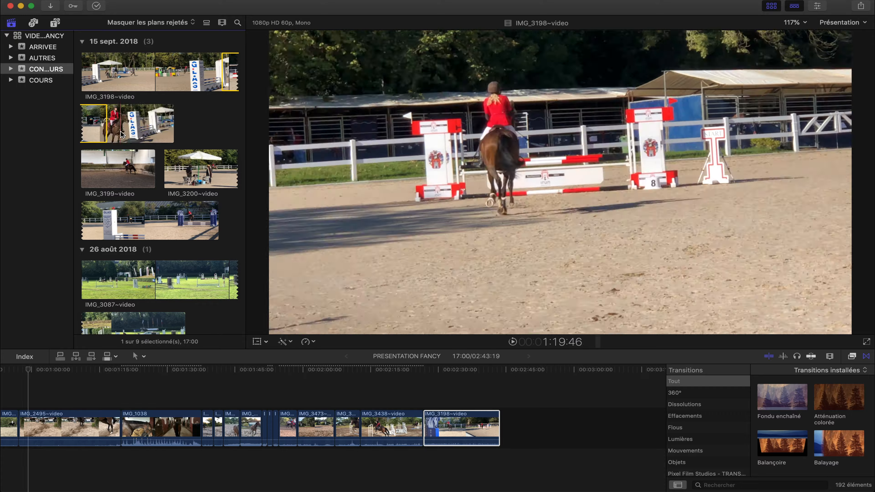
- Mark two more short ranges in the 15 sept. 2018 competition clips and append both to the timeline
key("i")
key("o")
key("e")
key("i")
key("o")
key("e")
- Append a short range of IMG_3200 followed by IMG_3081 to the end of the timeline
left_click_drag(121, 218, 131, 218)
left_click_drag(126, 218, 530, 428)
scroll(175, 244, "down", 8)
left_click_drag(175, 244, 558, 427)
- Insert another CONCOURS clip ahead of IMG_3198, split it with the Blade tool and delete the part after the cut
left_click_drag(111, 217, 427, 427)
key("b")
left_click(442, 422)
key("a")
left_click(446, 422)
key("Delete")
- Insert a short range of IMG_3087 at the playhead and a 14:24 range of the same clip directly after it
scroll(157, 172, "up", 4)
left_click(113, 101)
left_click_drag(132, 101, 137, 101)
key("w")
key("i")
key("o")
left_click_drag(100, 153, 452, 428)
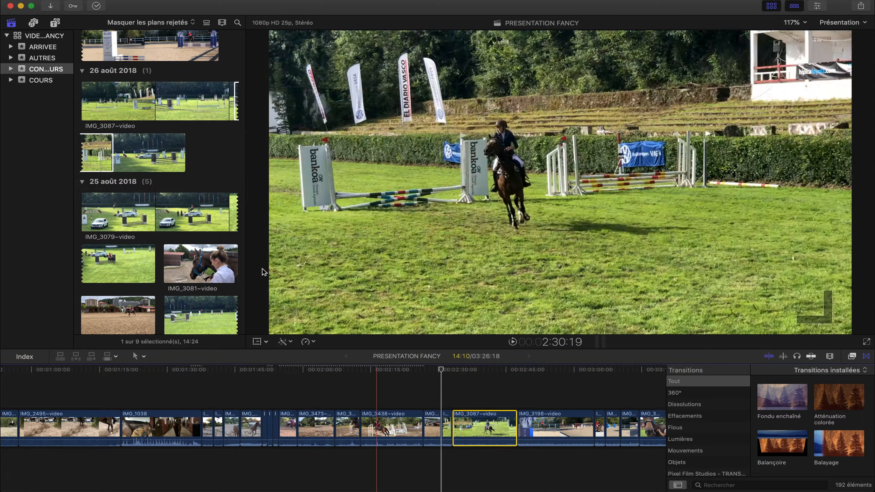
- Mark a long range of IMG_3079 and insert it between IMG_3087 and IMG_3198
key("i")
key("o")
left_click_drag(162, 211, 517, 428)
- Reposition a competition clip in the timeline and insert one more range from the CONCOURS event
scroll(517, 427, "right", 5)
left_click_drag(454, 428, 524, 431)
scroll(157, 269, "down", 4)
left_click_drag(109, 305, 525, 428)
- Move the IMG_1038 stable clip ahead of IMG_2495 in the timeline
scroll(563, 421, "right", 5)
scroll(43, 396, "left", 9)
left_click(348, 423)
scroll(392, 411, "right", 3)
scroll(393, 411, "right", 7)
- Append IMG_1513 from the AUTRES event to the end of the timeline and check the background tasks
left_click(42, 58)
left_click_drag(118, 121, 558, 427)
scroll(195, 187, "up", 6)
left_click(113, 293)
key("super+9")
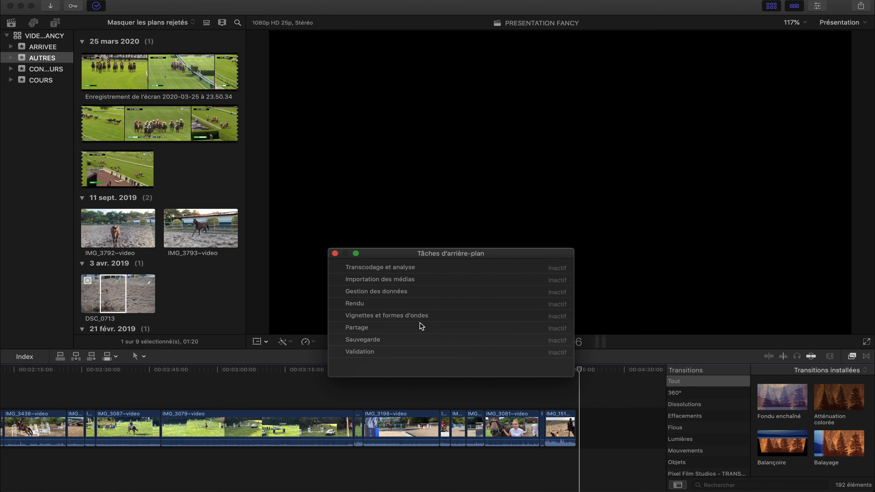
- Import the music file musique-libre-de-droits-dimatis-overcoming into the ARRIVEE event, keeping files in place, and select it in the browser
left_click(39, 36)
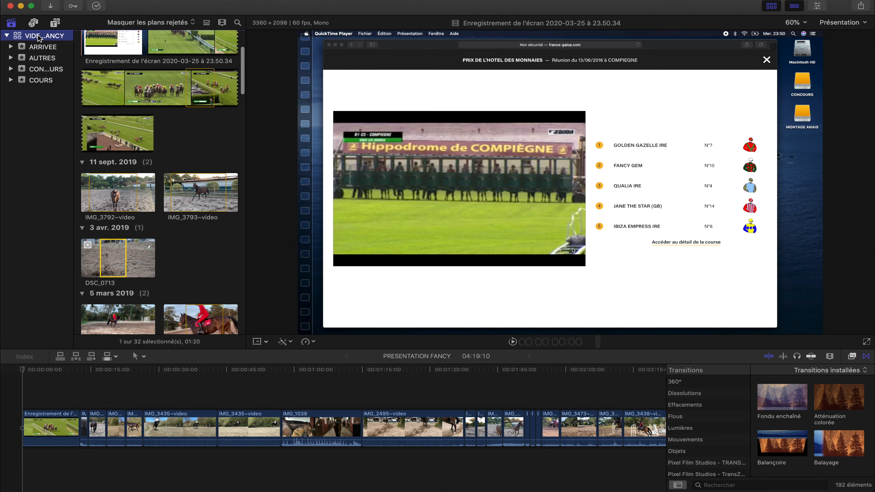
left_click(51, 7)
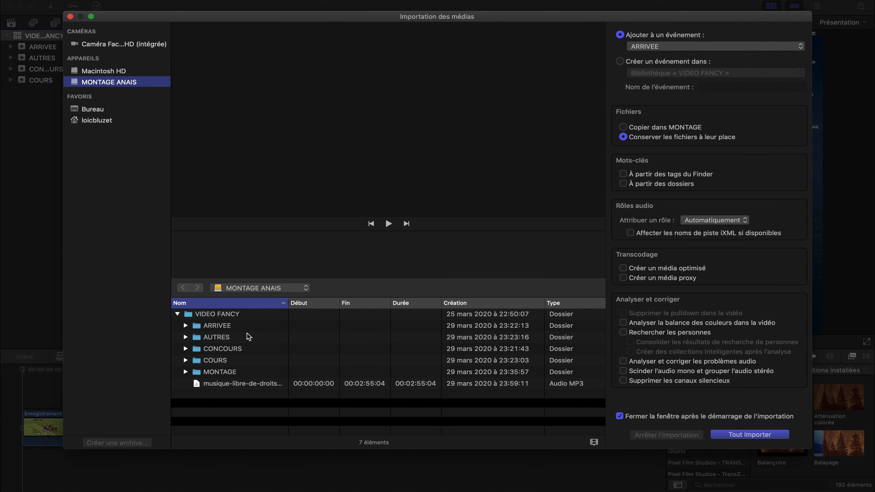
left_click(233, 384)
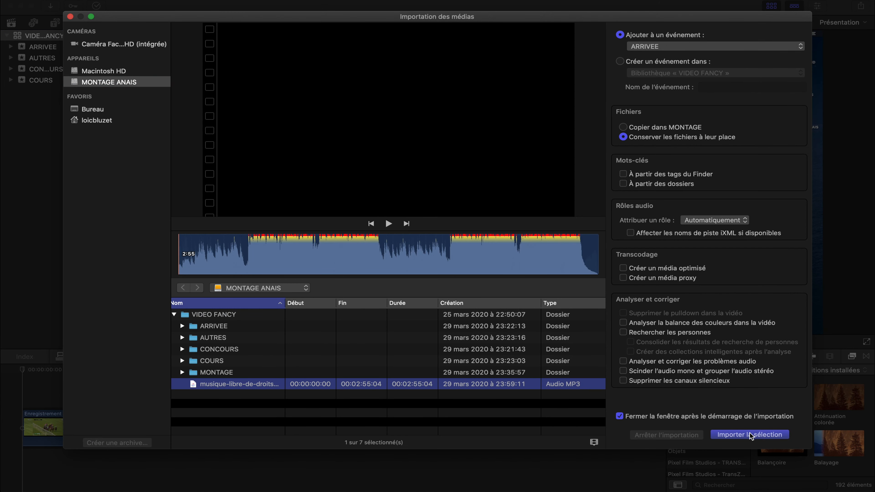
left_click(750, 435)
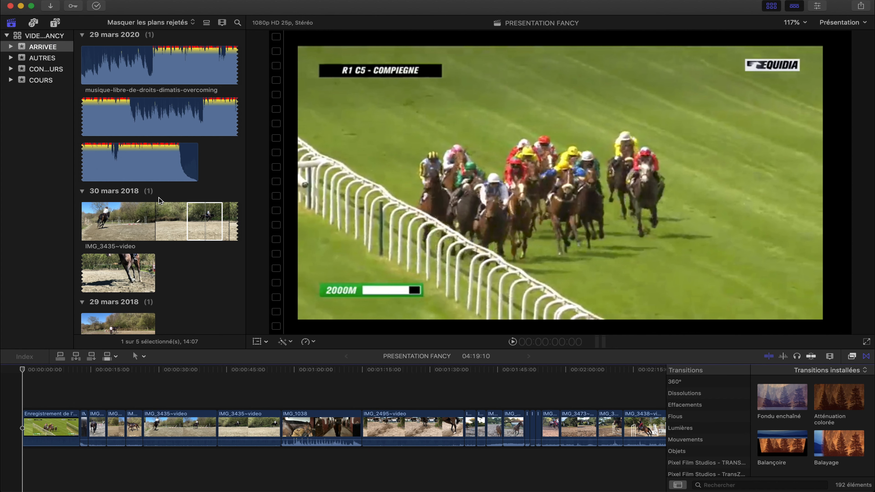
left_click(131, 106)
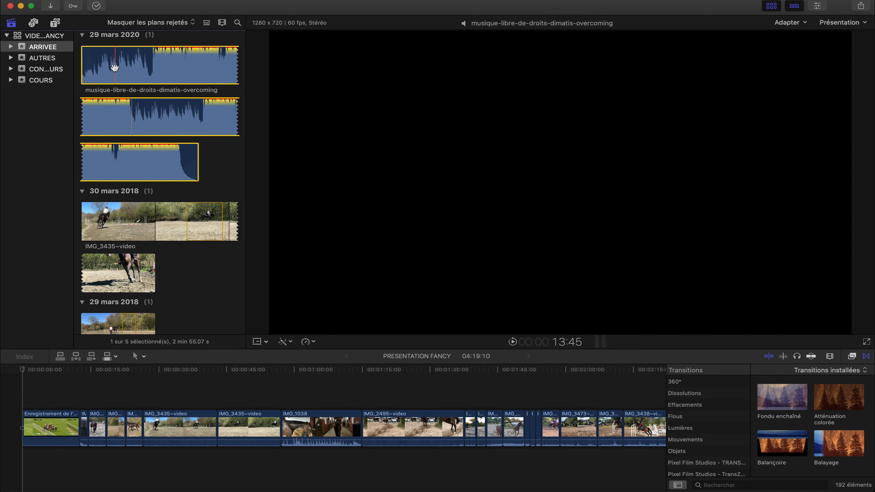
- Connect the musique-libre-de-droits-dimatis-overcoming track beneath the start of the timeline and check how far it runs under the clips
left_click_drag(120, 67, 22, 476)
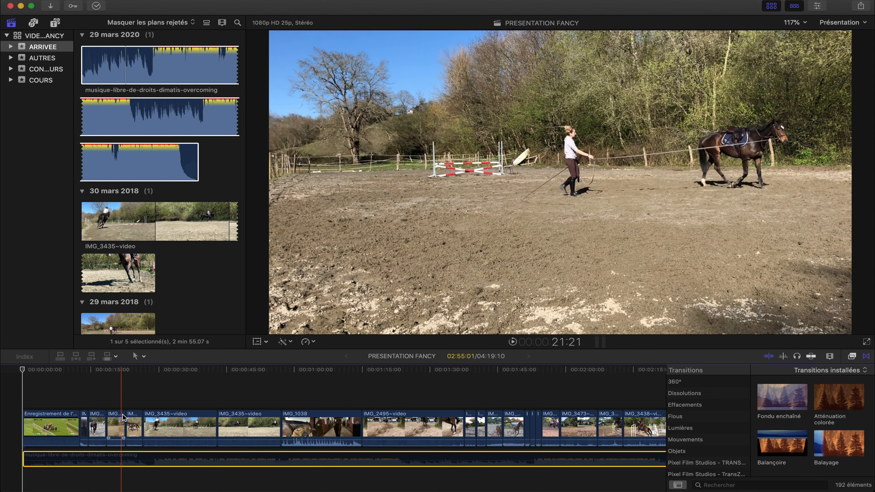
scroll(302, 413, "right", 5)
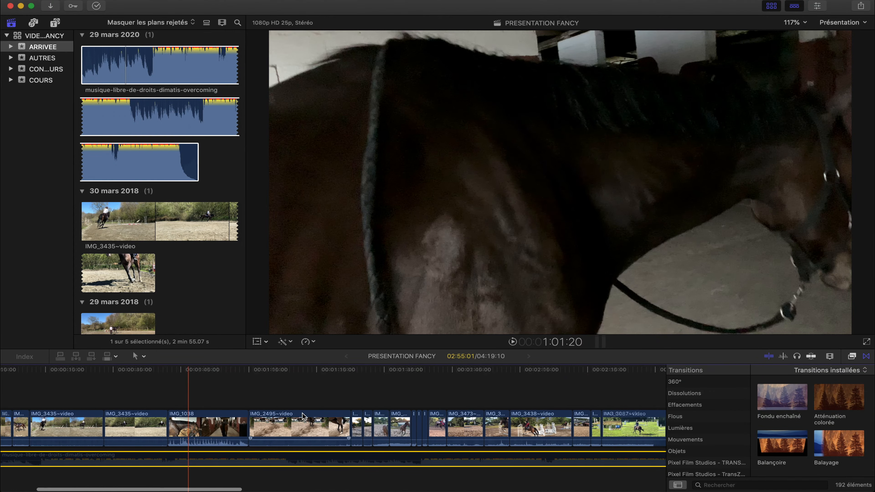
scroll(499, 417, "right", 3)
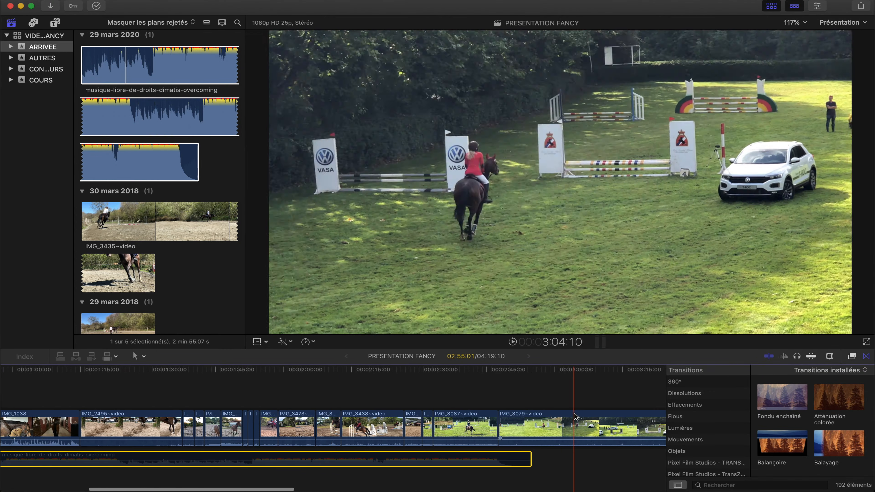
scroll(604, 413, "right", 3)
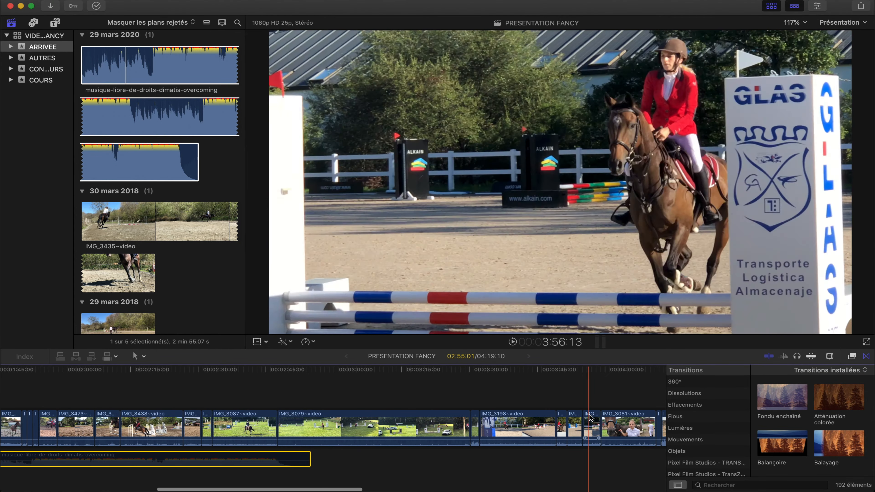
scroll(592, 416, "right", 2)
scroll(589, 417, "left", 1)
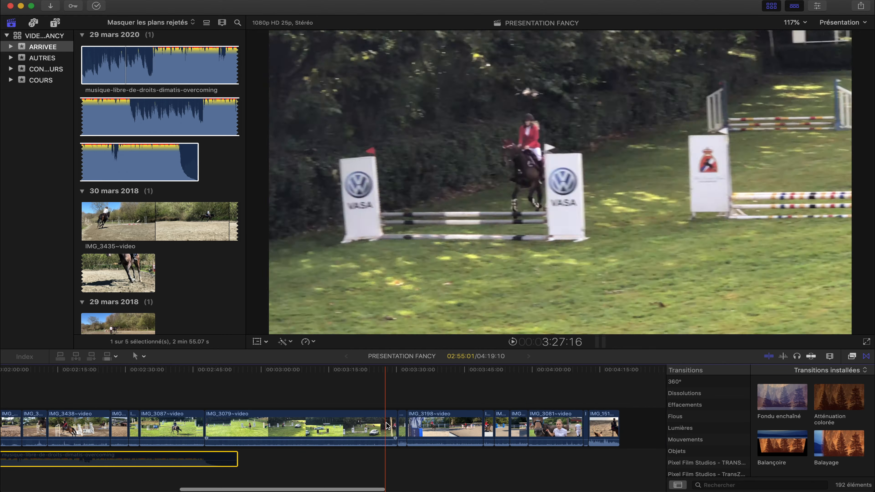
scroll(387, 424, "left", 5)
scroll(388, 424, "left", 2)
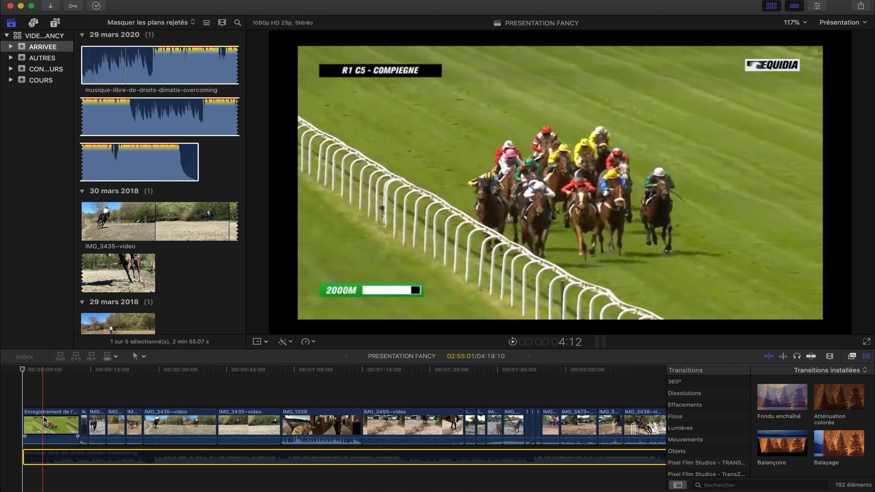
- Scale the opening race screen recording up with Transform until it fills the frame
left_click(55, 432)
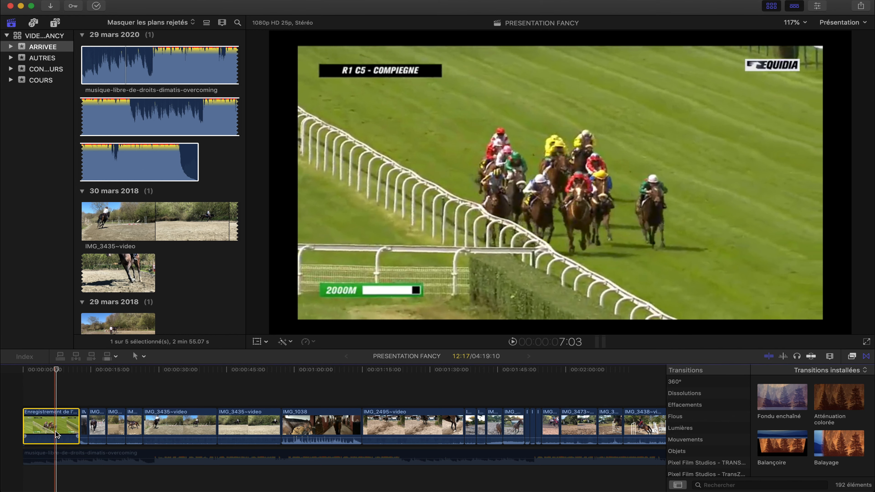
left_click(261, 342)
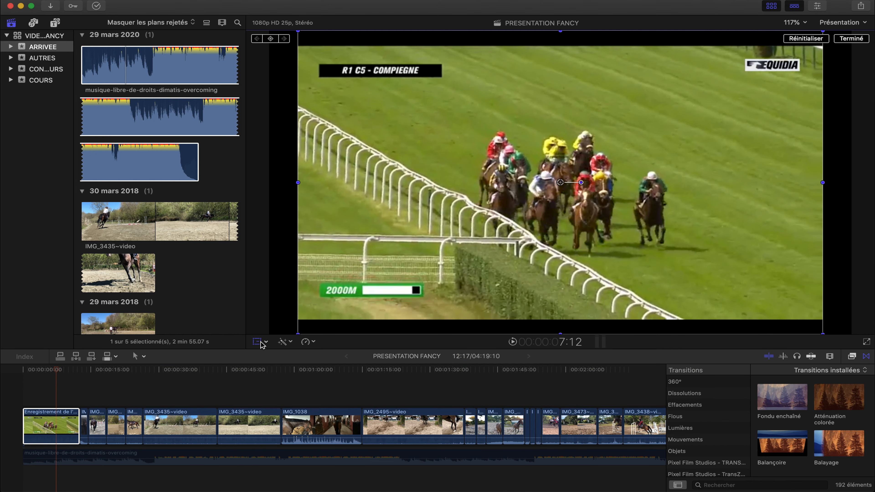
left_click_drag(297, 33, 271, 23)
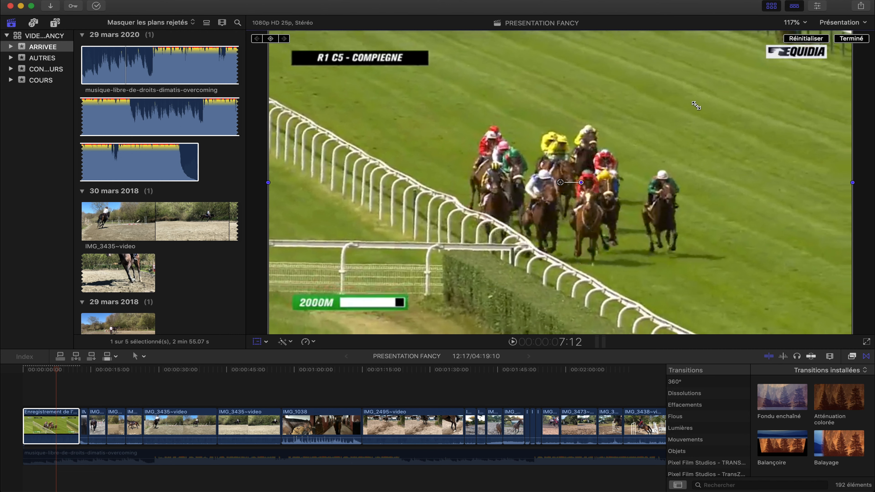
- Enlarge the vertical clip of the horse in the trailer to the full frame width and shift it down to reframe the head
left_click(87, 394)
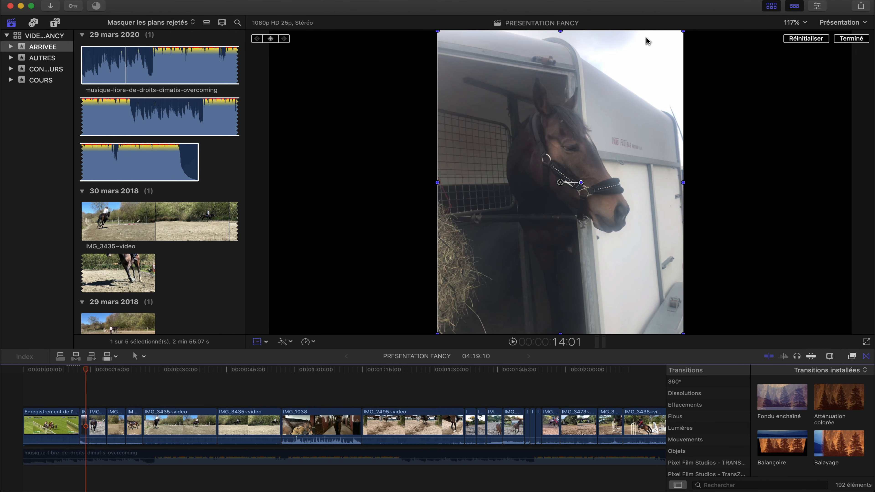
left_click_drag(684, 31, 857, 1)
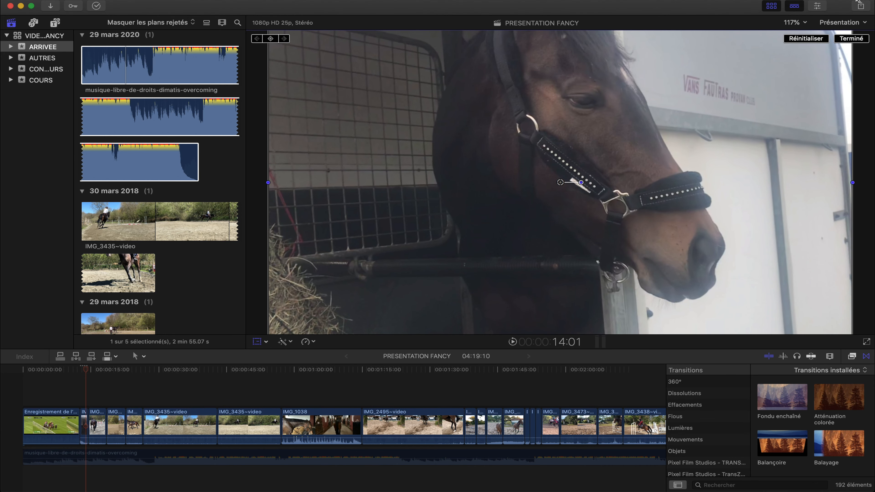
left_click_drag(543, 176, 543, 202)
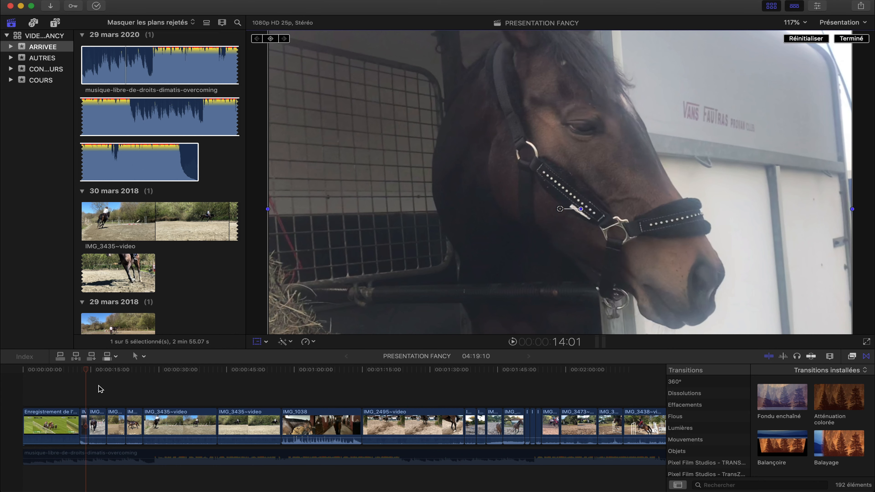
- Check the framing of the remaining clips through to the end of the timeline and finish transforming
left_click(99, 388)
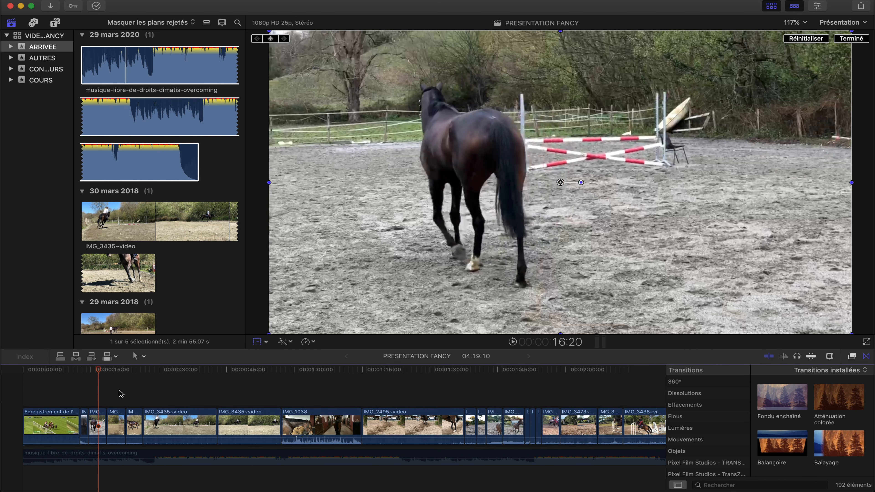
left_click(118, 390)
left_click_drag(124, 393, 635, 391)
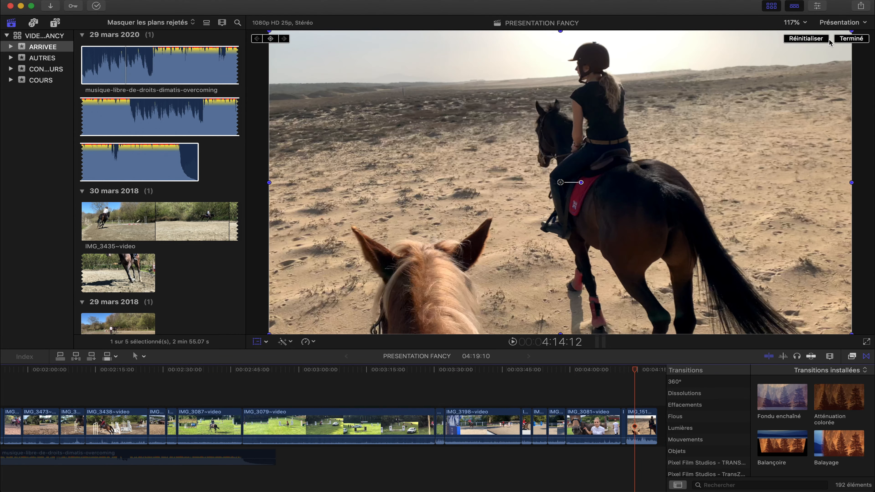
left_click(850, 40)
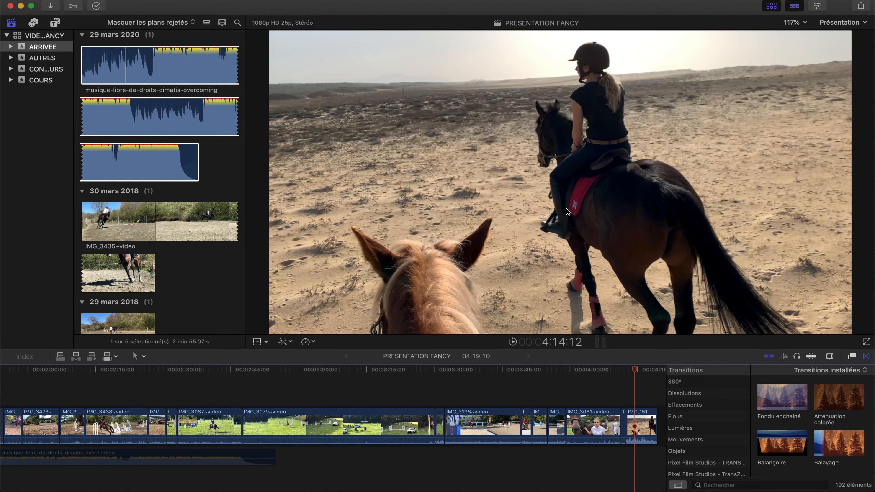
- Insert the 3D fondu title ahead of the race clip at the start of the timeline and preview it
scroll(254, 402, "left", 15)
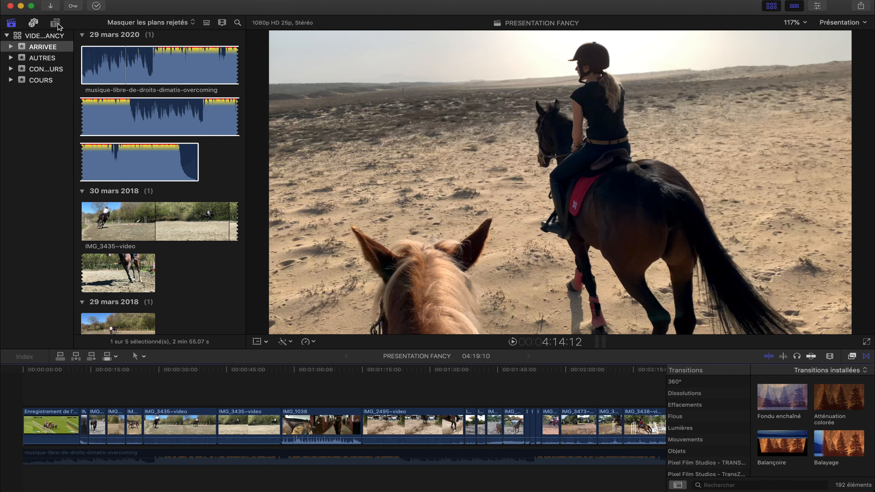
left_click(58, 24)
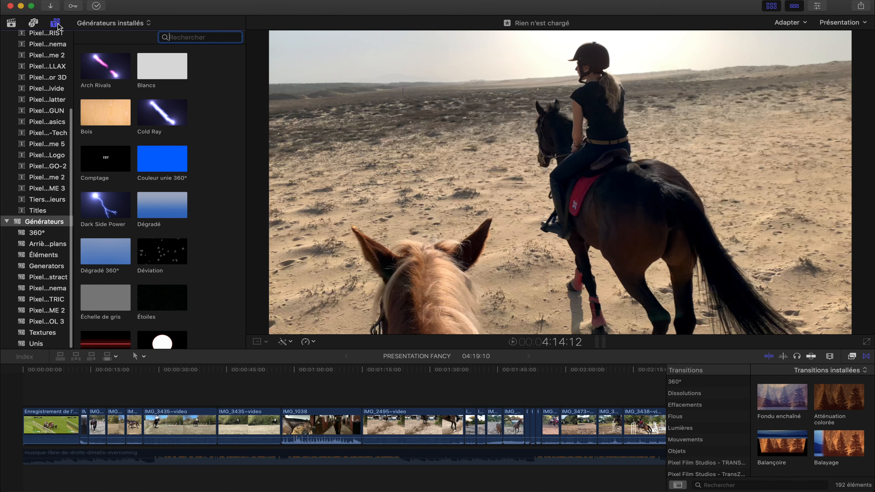
scroll(28, 93, "up", 5)
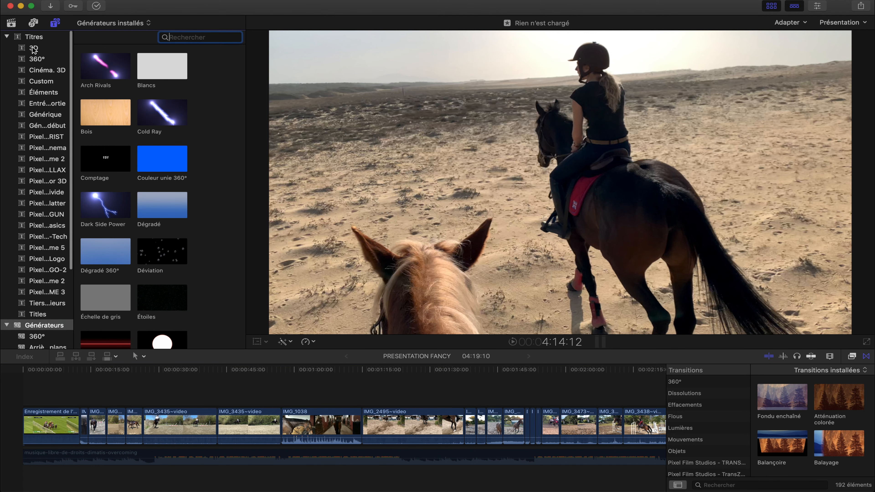
left_click(34, 35)
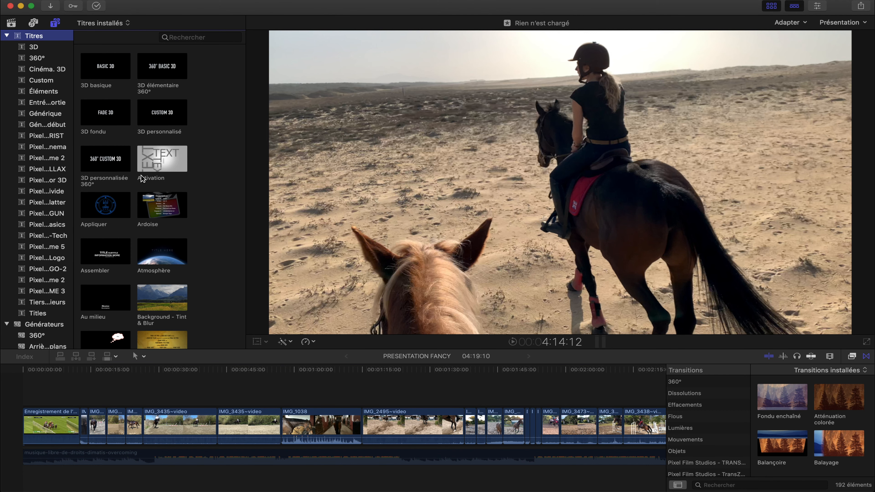
left_click_drag(98, 155, 24, 425)
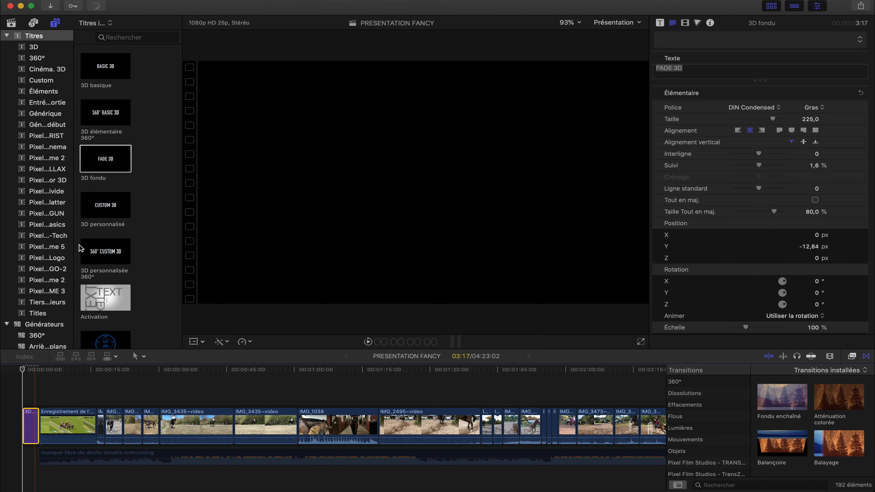
left_click_drag(104, 165, 61, 392)
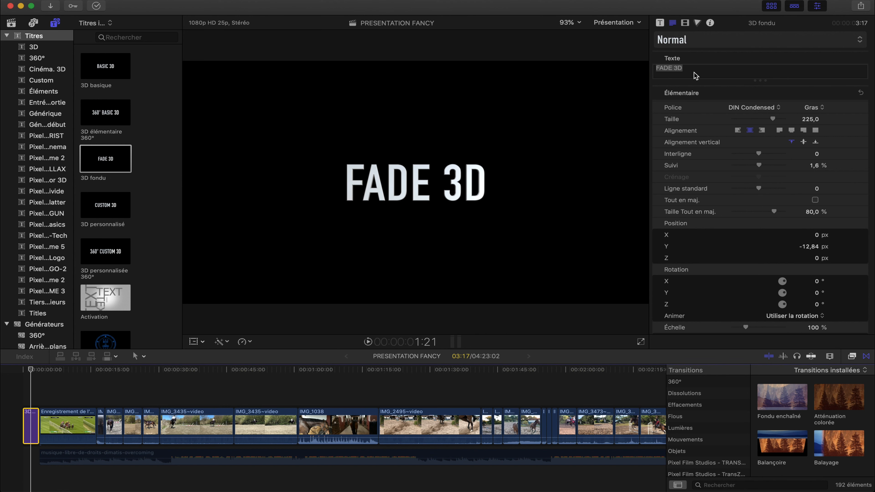
- Replace the 3D fondu title's text with FANCY and play the opening from the start
left_click(694, 69)
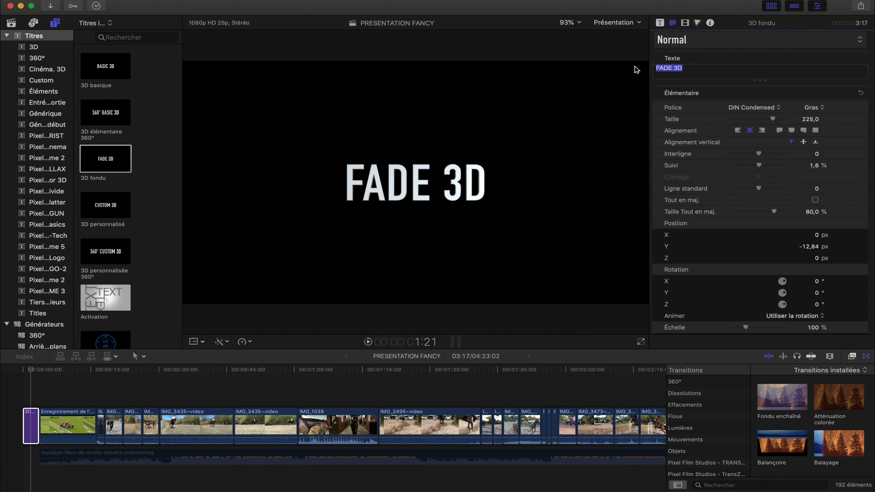
type("F")
key("Tab")
type("AN")
key("BackSpace")
key("BackSpace")
type("FANCY")
left_click(4, 410)
key("space")
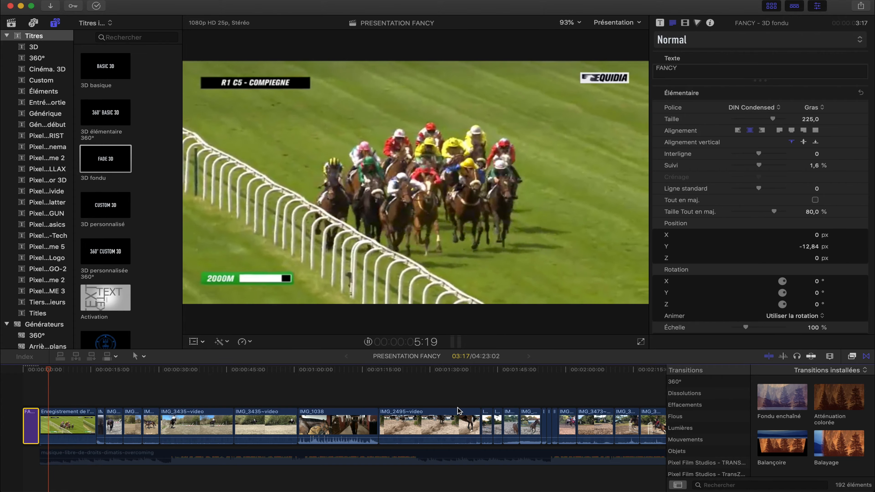
key("space")
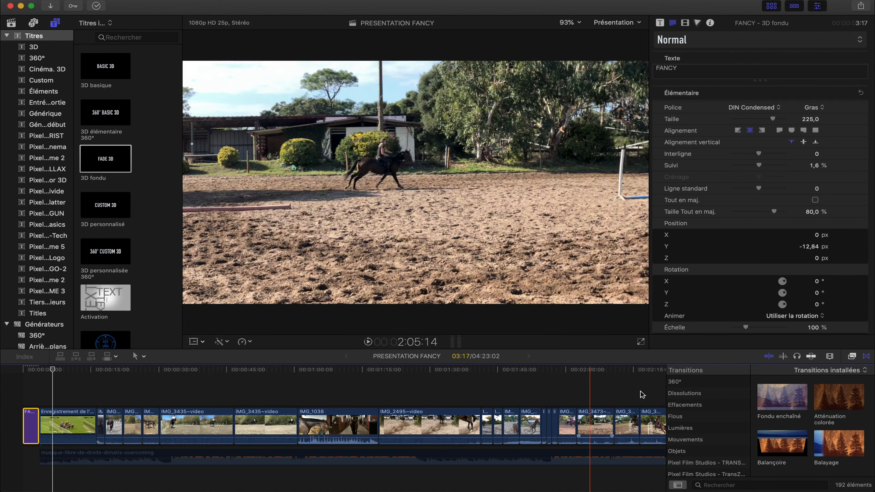
- Compare the installed effects and transitions, and add a Fondu enchaîné transition between the FANCY title and the race clip
left_click(852, 356)
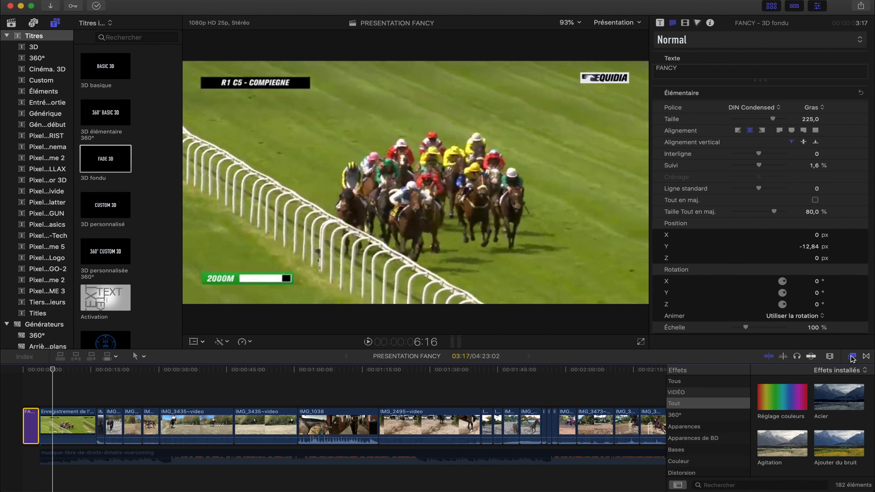
left_click(866, 357)
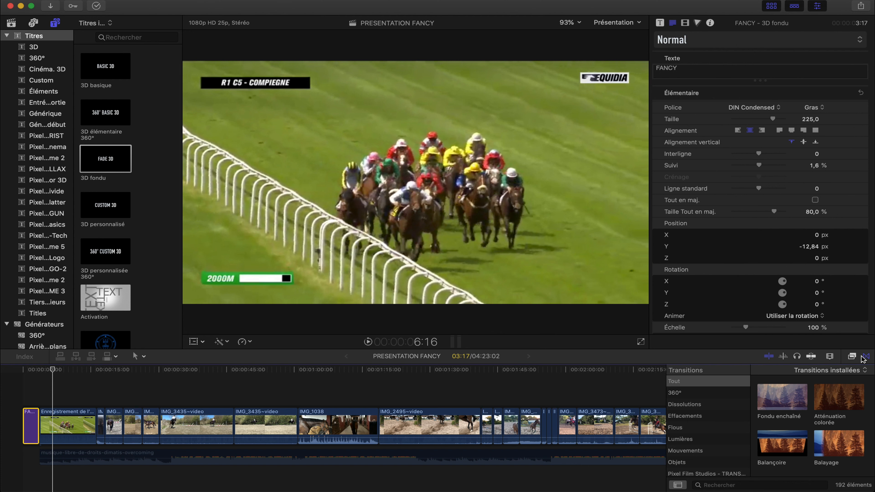
left_click(852, 356)
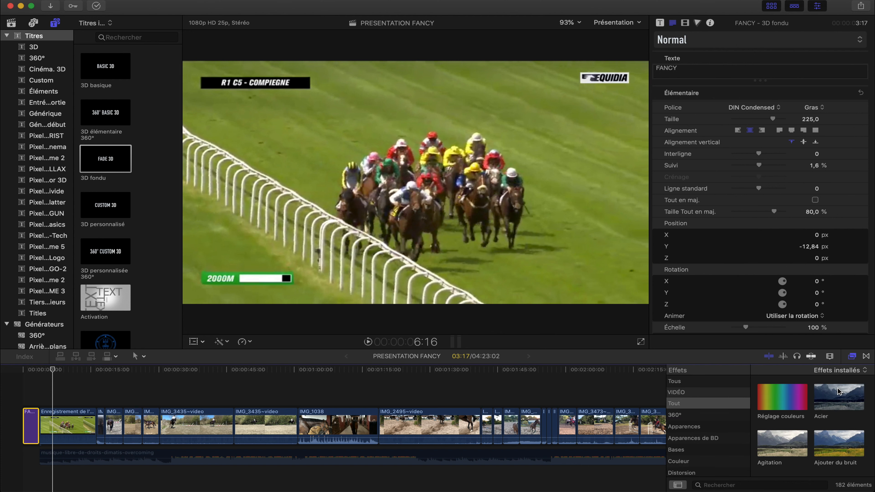
left_click(865, 356)
left_click(781, 406)
left_click_drag(781, 406, 42, 428)
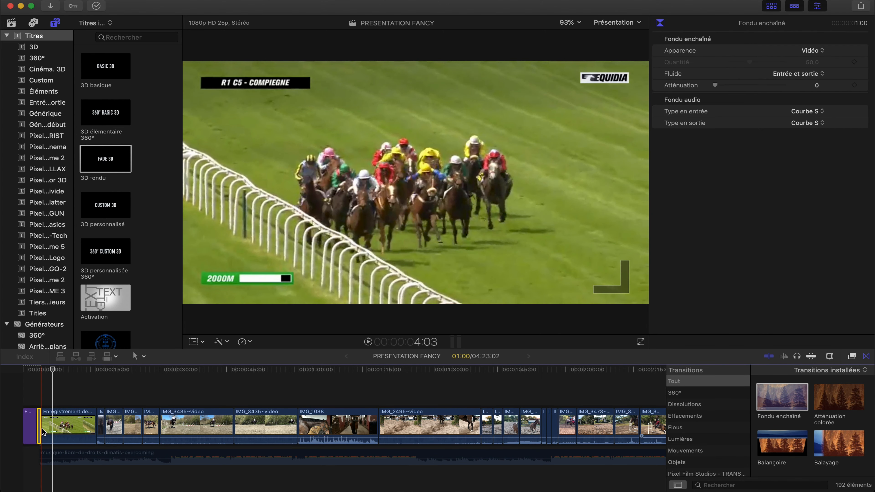
- Lengthen the Fondu enchaîné between the title and the race clip to about 1:13 and play it back
scroll(35, 426, "up", 10)
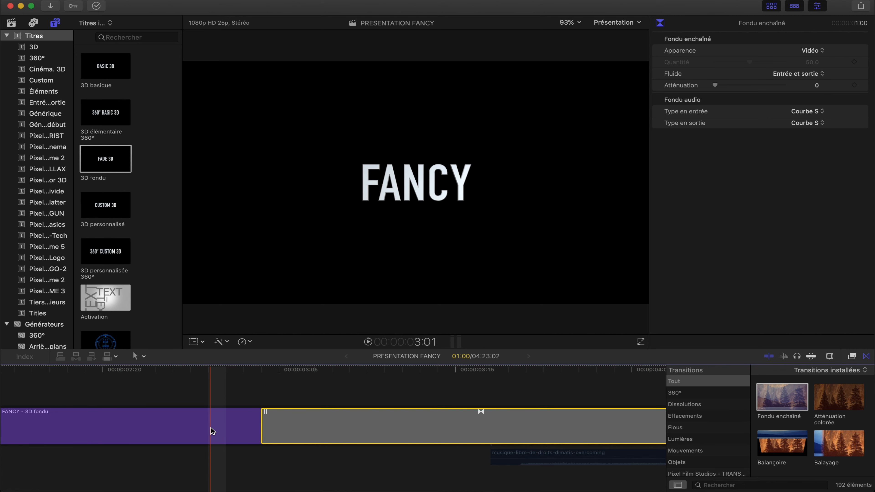
scroll(210, 427, "down", 4)
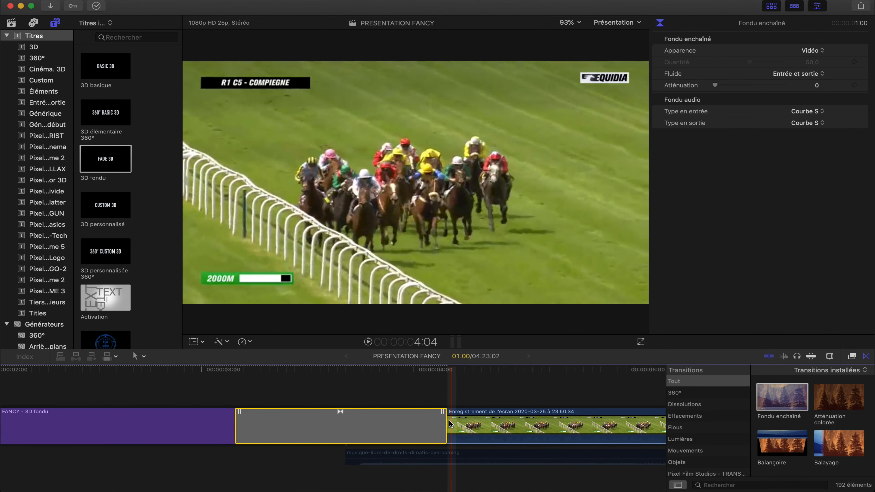
left_click_drag(444, 422, 502, 438)
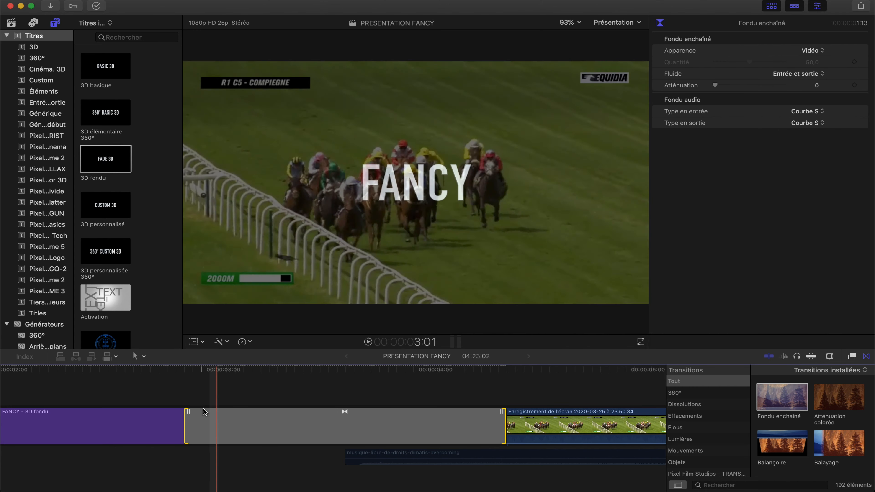
scroll(68, 381, "left", 8)
left_click(38, 387)
key("space")
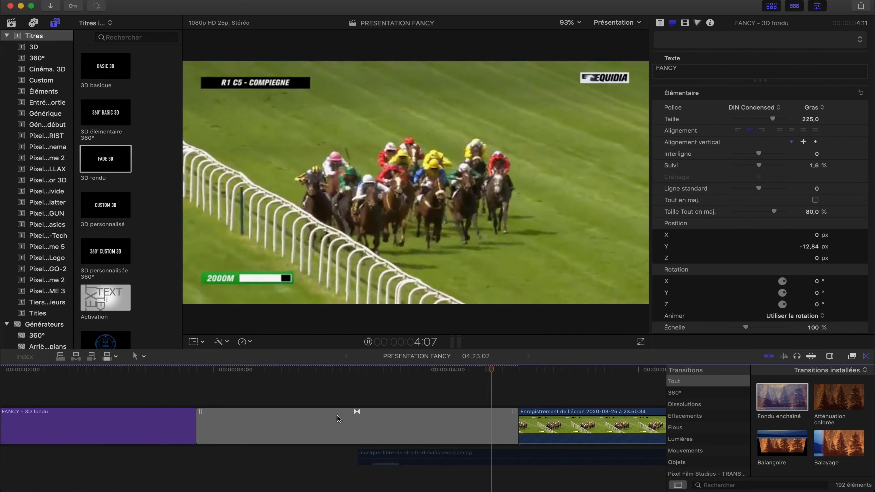
left_click(129, 394)
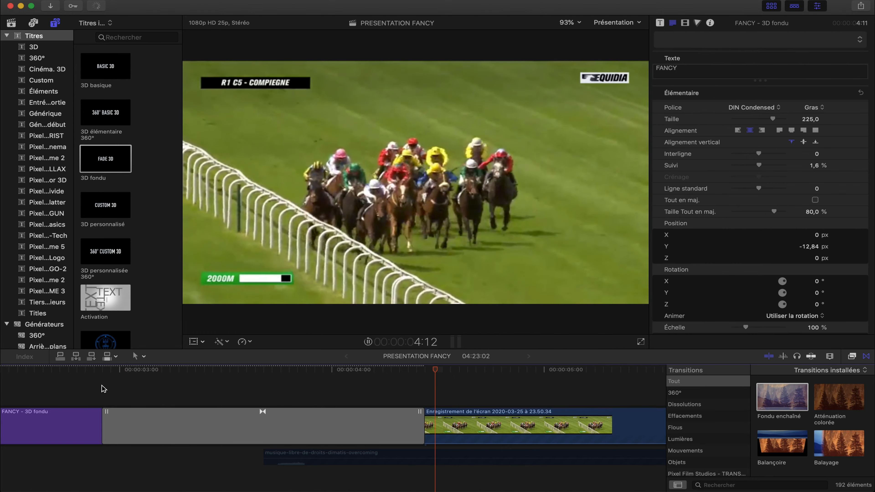
- Split the race clip at about 15:20, delete the piece left before IMG_1855, and play the new cut
left_click(430, 427)
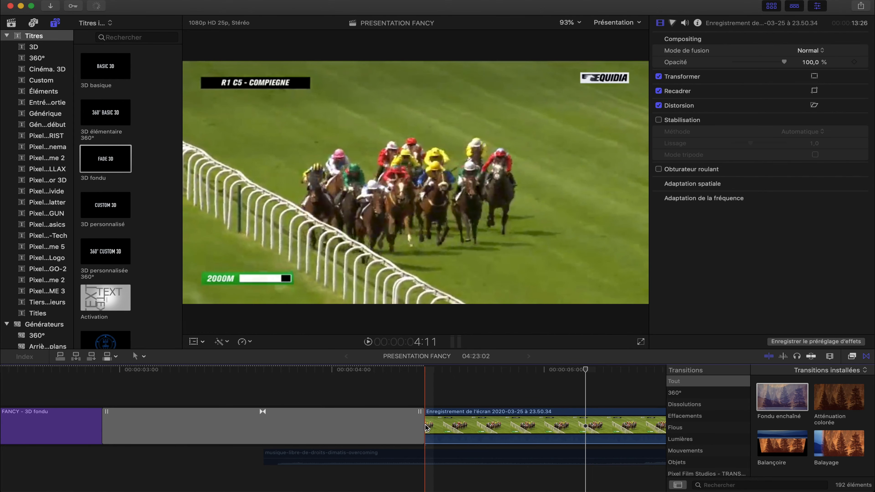
left_click_drag(427, 427, 279, 439)
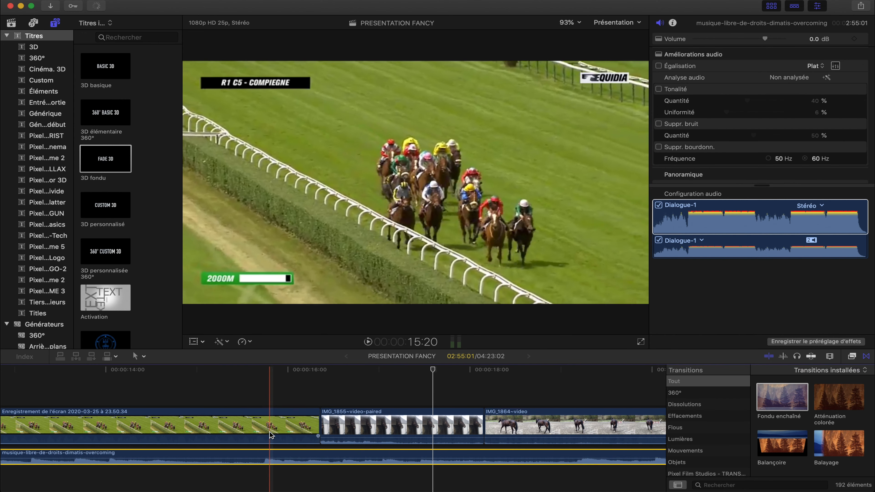
key("b")
left_click(263, 428)
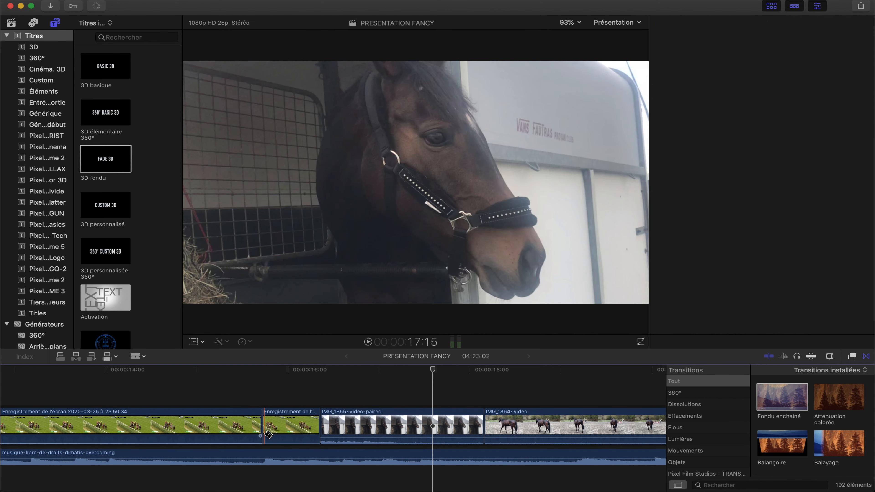
key("a")
left_click(274, 429)
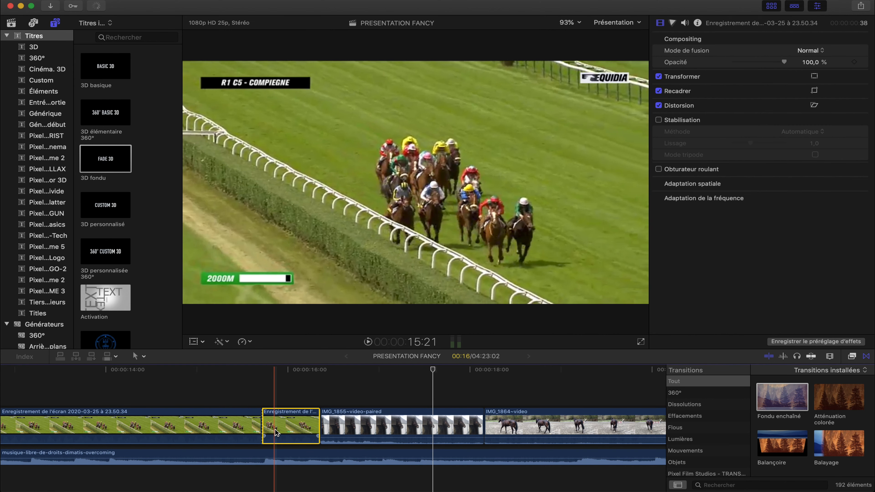
key("BackSpace")
left_click(179, 395)
key("space")
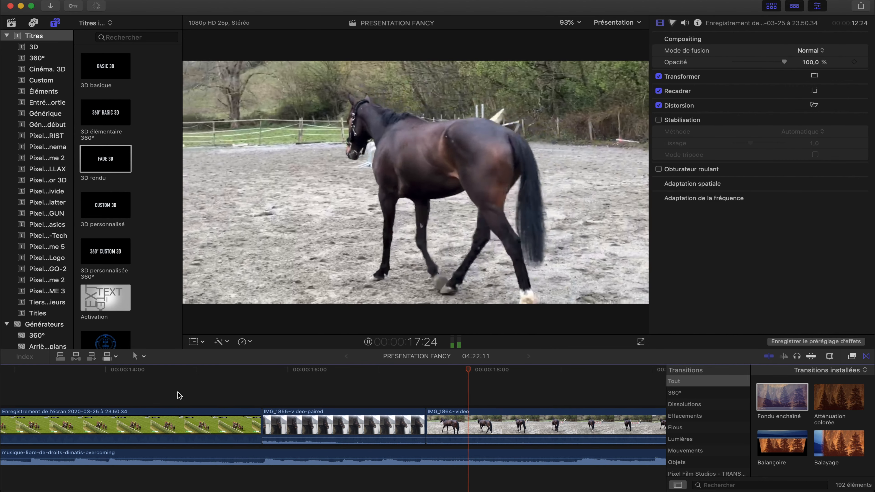
key("space")
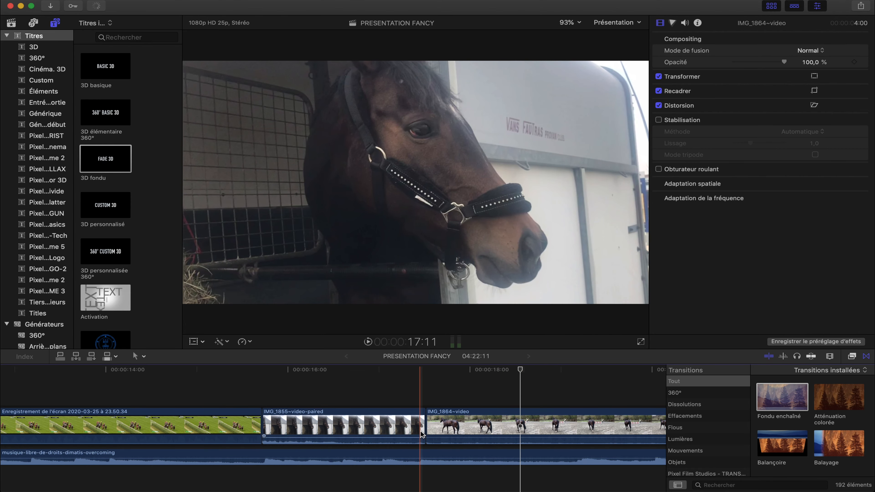
- Trim the last frames off the end of the IMG_1855 horse-head clip and play the passage into IMG_1864
left_click(423, 432)
key("Delete")
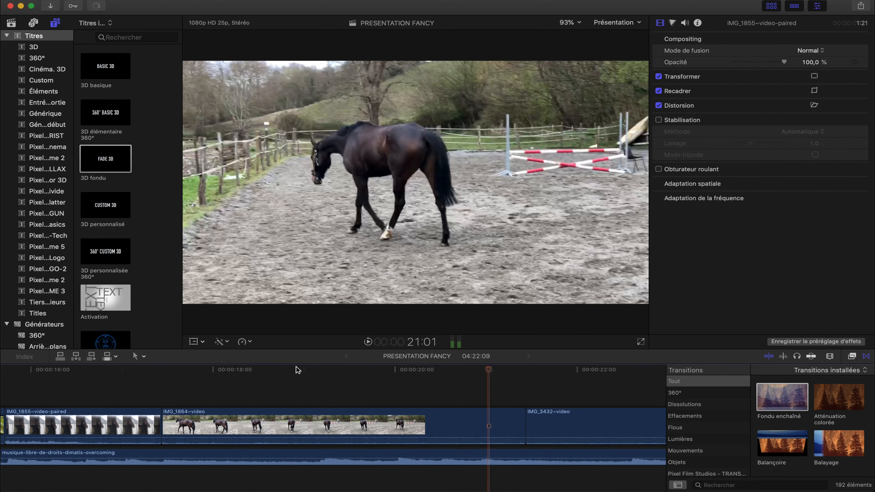
key("space")
left_click(230, 369)
key("space")
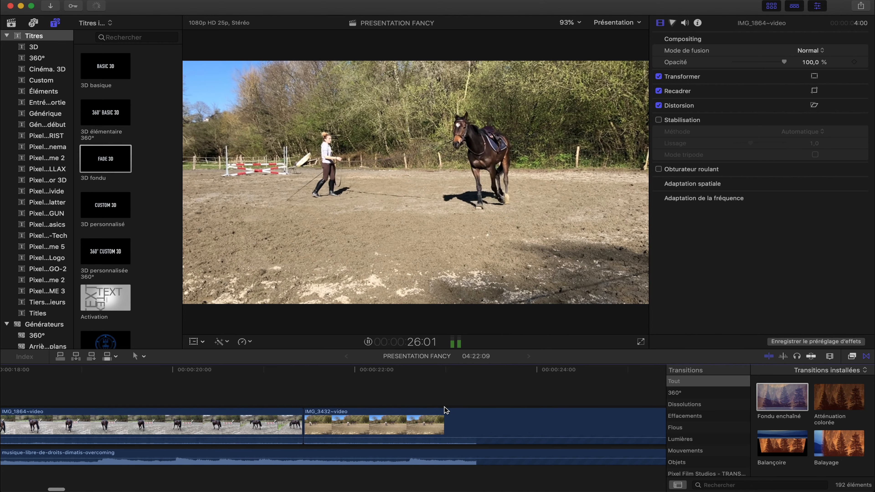
- Split the first IMG_3432 clip just before its end at about 25:15 and delete the short leftover piece
key("space")
scroll(446, 410, "left", 4)
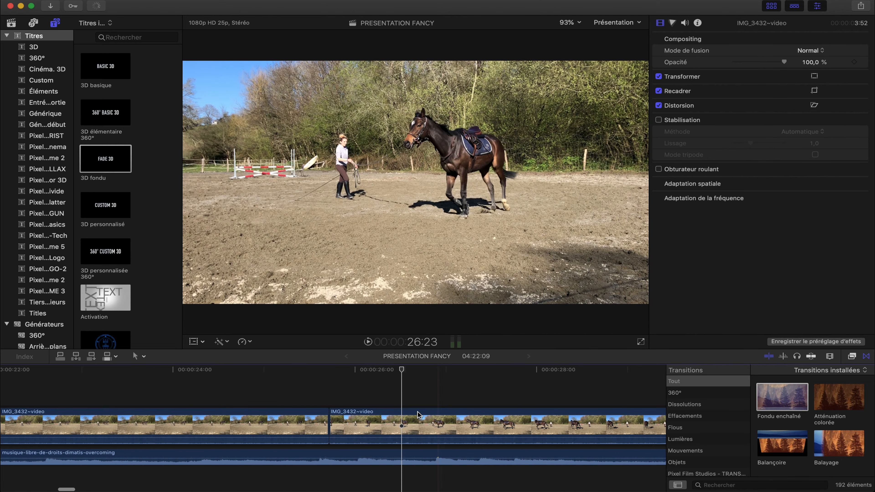
left_click(321, 430)
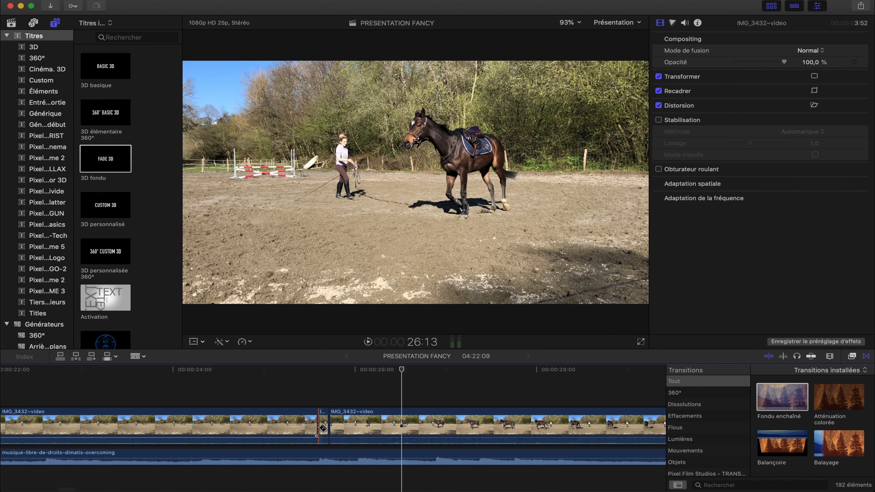
key("super+t")
key("BackSpace")
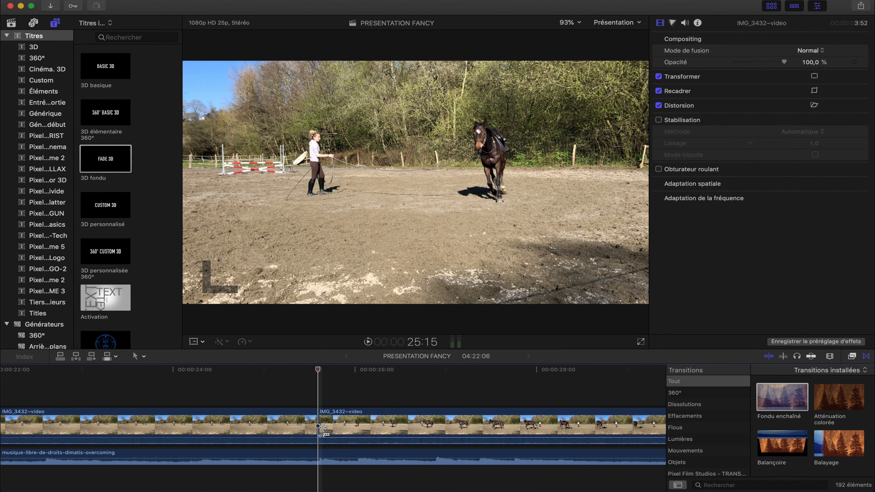
- Look over the trimmed clips along the timeline and play on to the IMG_1038 stable footage
scroll(314, 404, "left", 10)
scroll(314, 403, "left", 8)
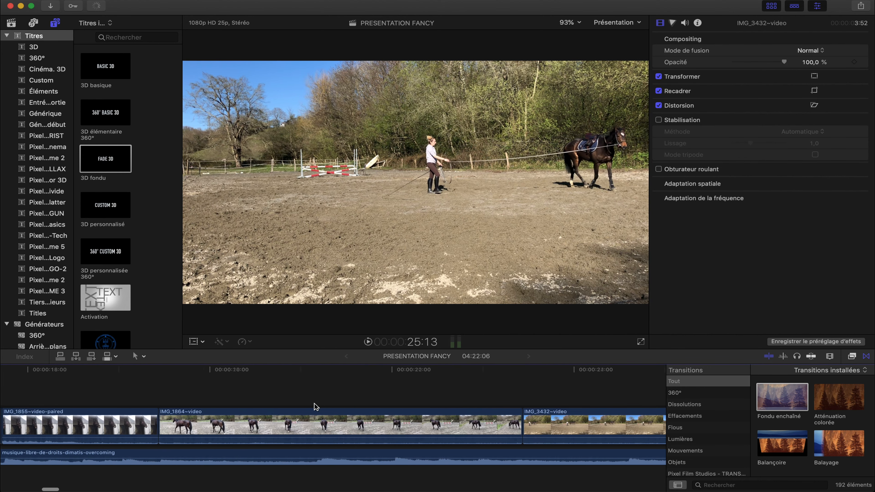
scroll(314, 406, "right", 15)
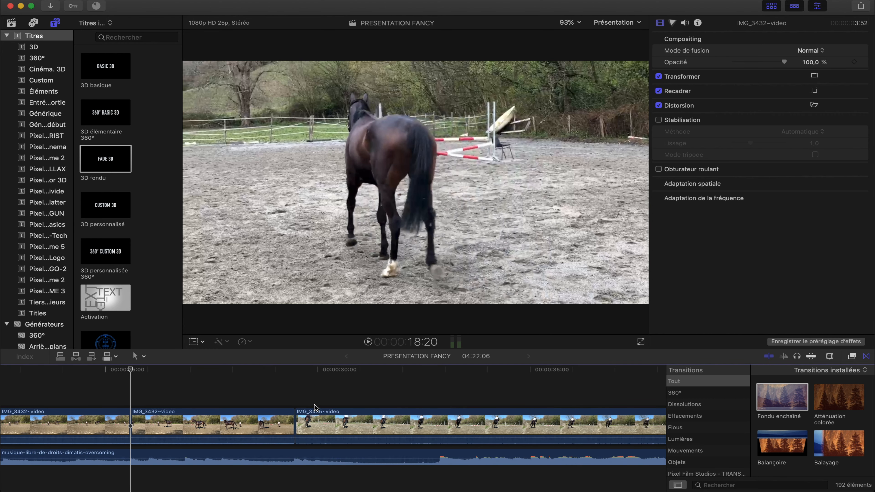
scroll(247, 421, "left", 10)
scroll(246, 421, "left", 5)
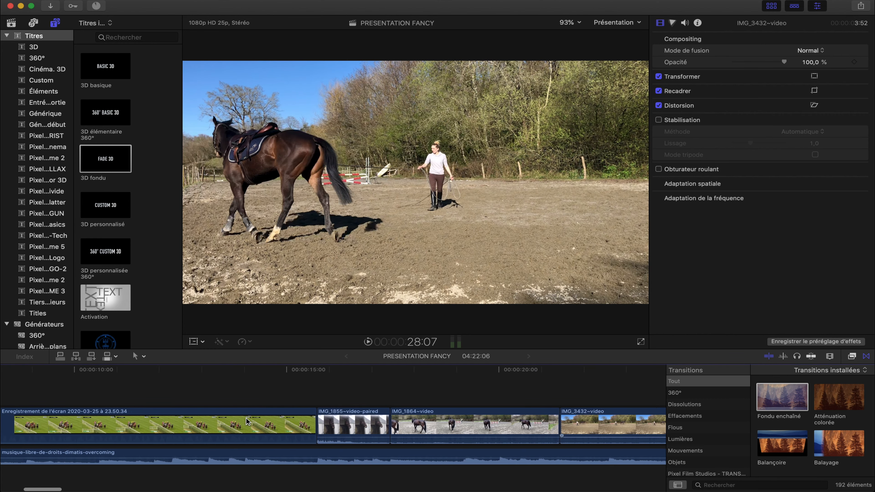
left_click(275, 388)
key("space")
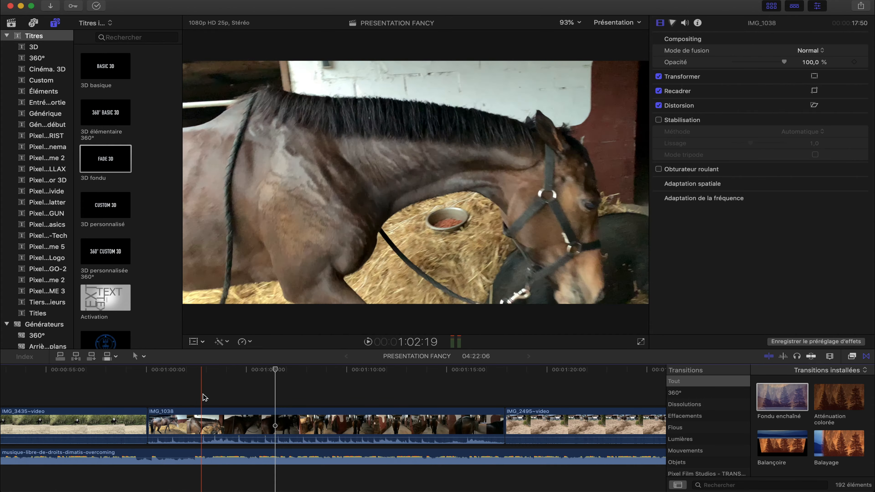
- Turn on stabilisation for the IMG_1038 stable clip and check the progress of the background tasks
left_click(284, 424)
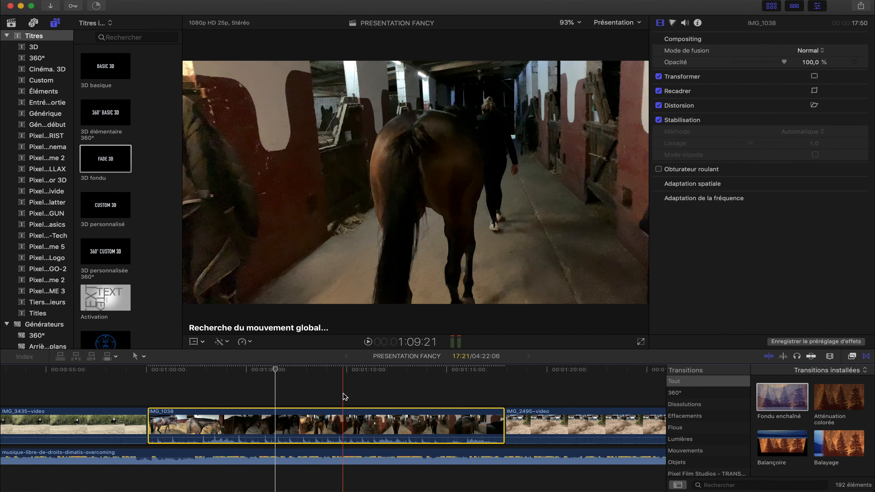
key("super+9")
left_click(338, 303)
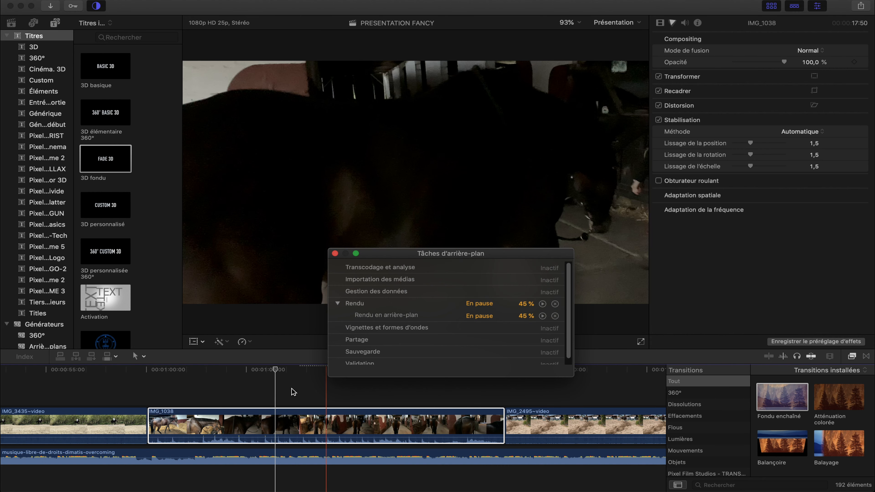
left_click(150, 389)
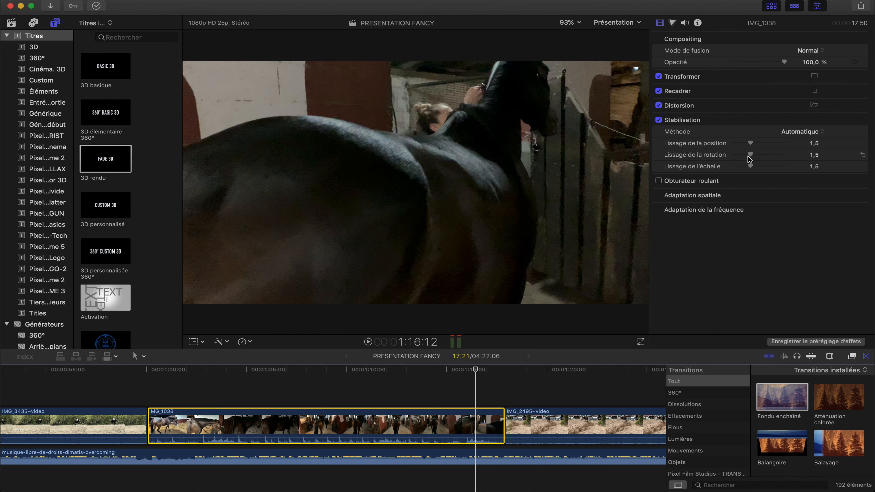
- Set the stabilisation method of IMG_1038 to SmoothCam and play the clip from its start
left_click(814, 132)
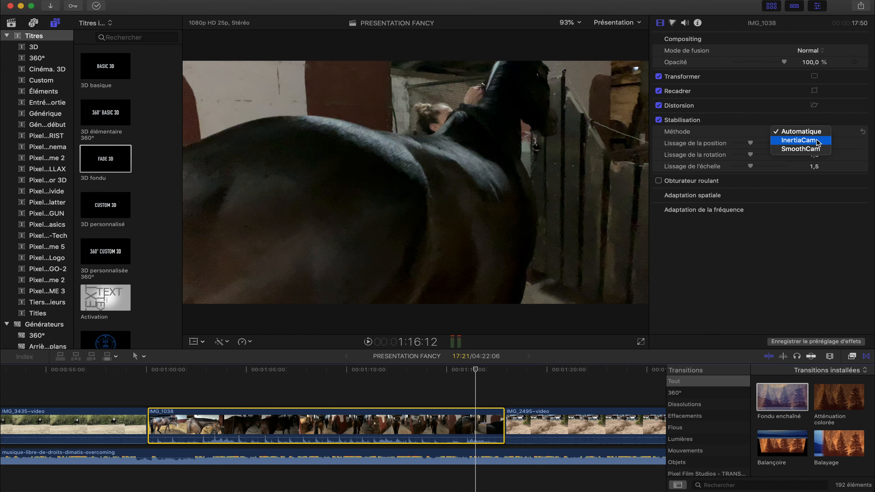
left_click(812, 149)
key("space")
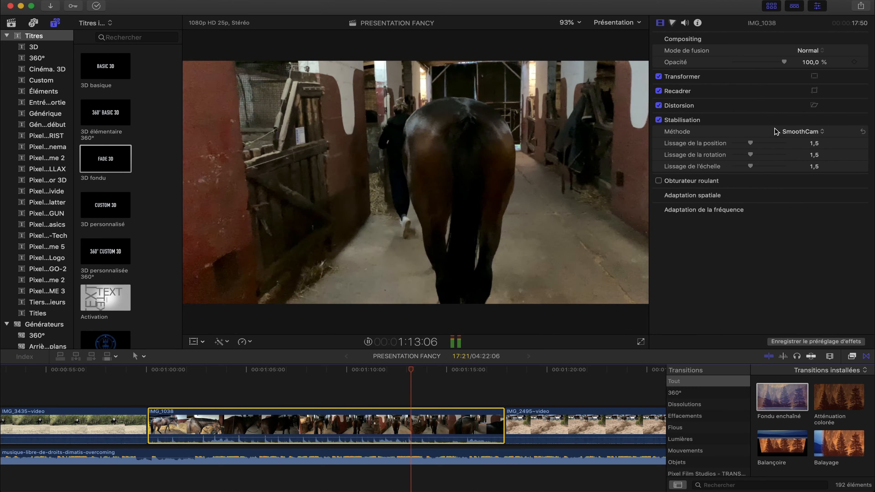
left_click(816, 132)
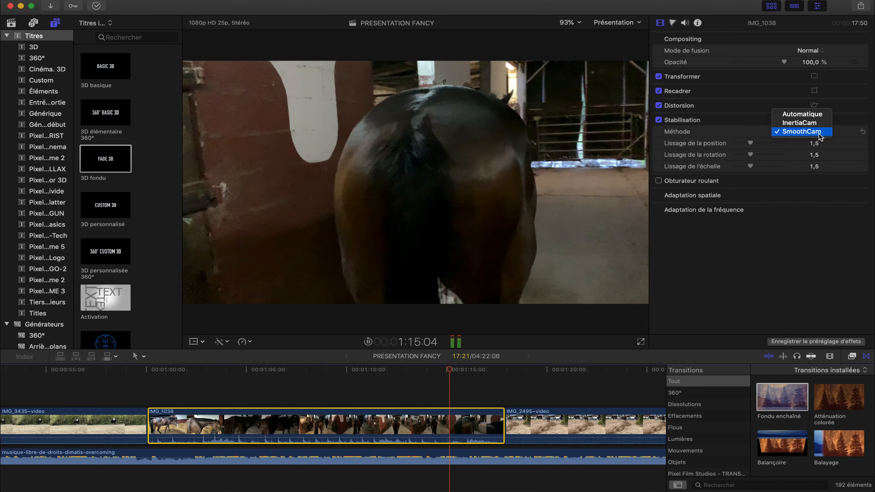
left_click(833, 228)
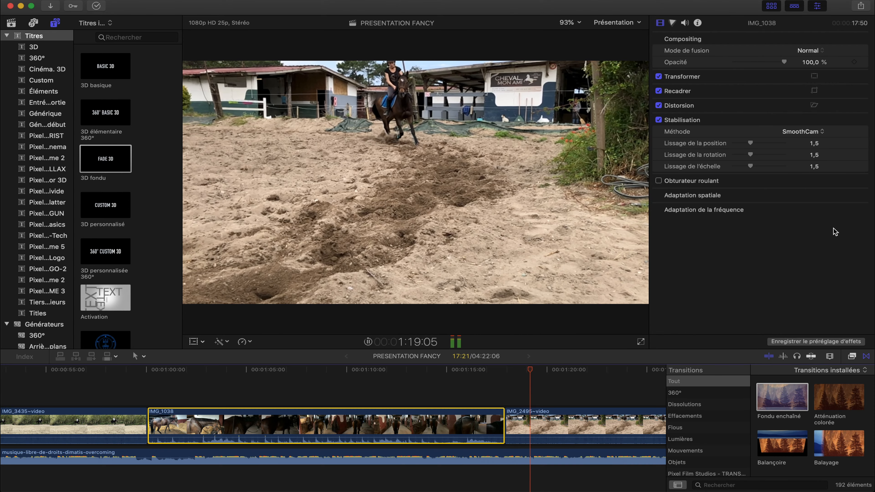
left_click(152, 399)
left_click(150, 397)
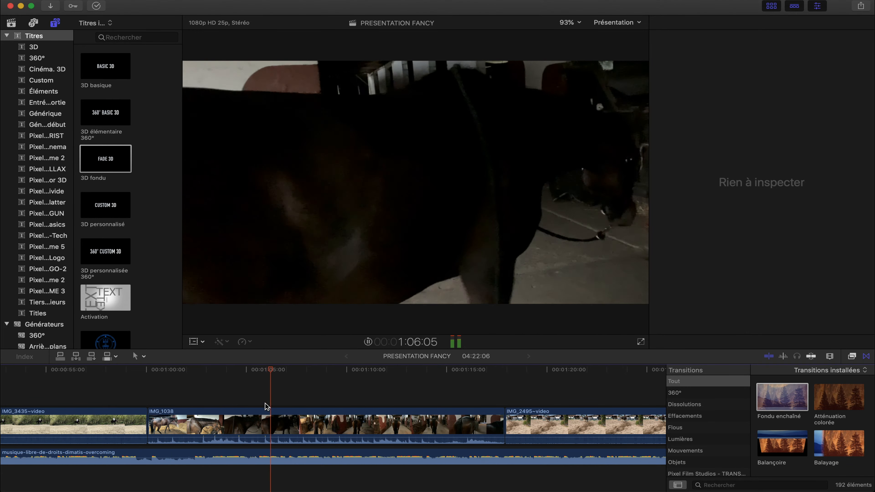
key("space")
- Apply the automatic speed option (Vitesse automatique) to the IMG_3793 clip of the trotting horse
scroll(263, 406, "right", 5)
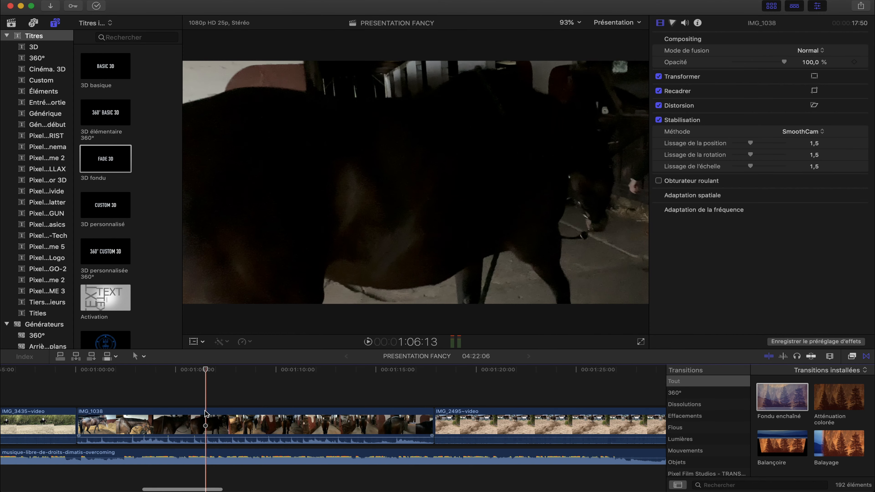
scroll(367, 413, "right", 5)
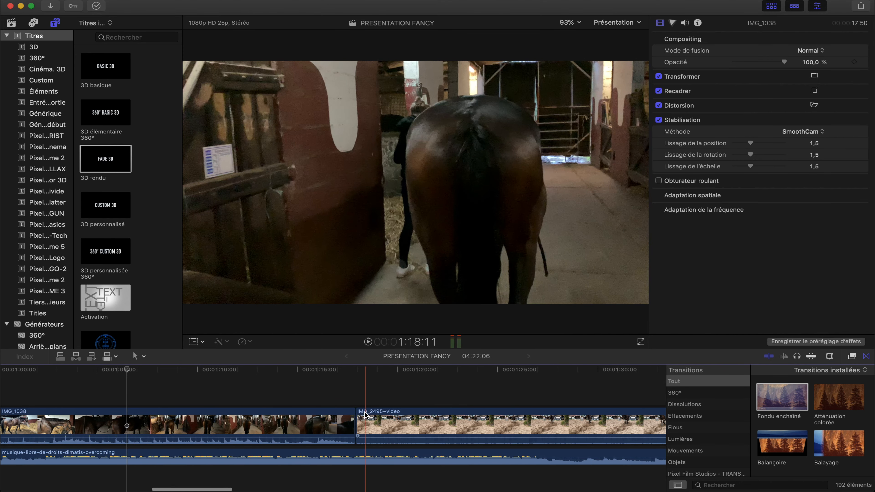
key("space")
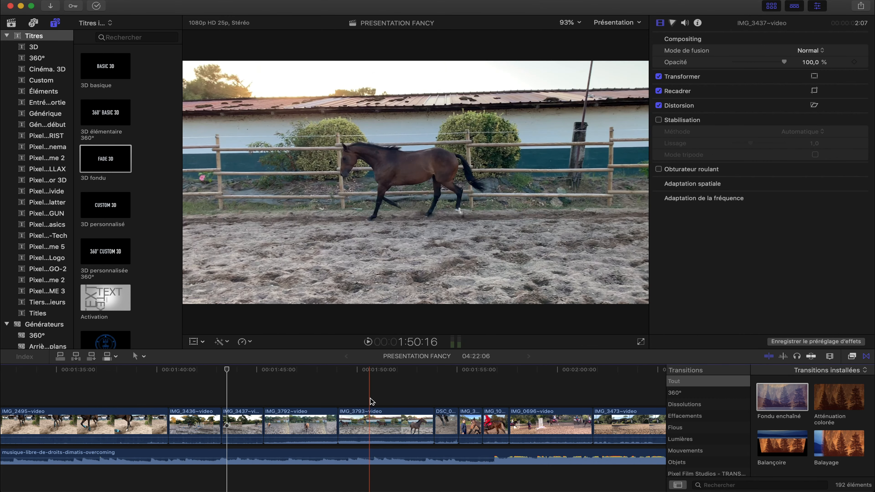
left_click(370, 398)
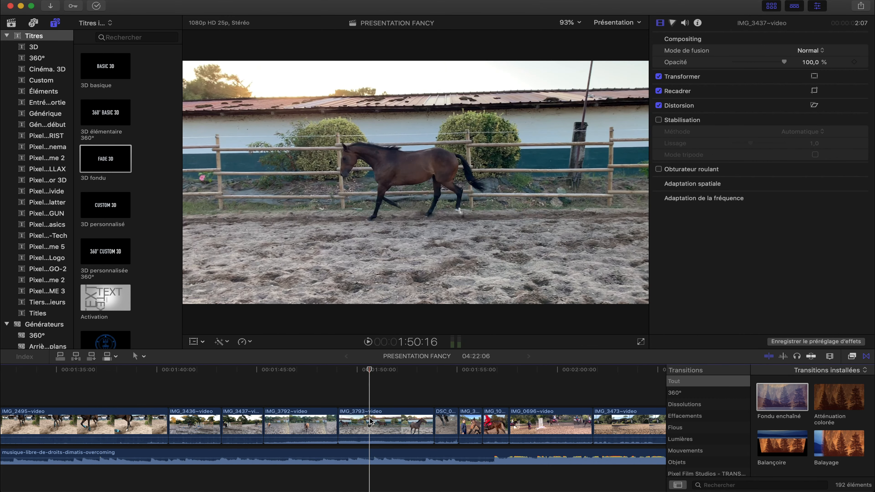
left_click(370, 421)
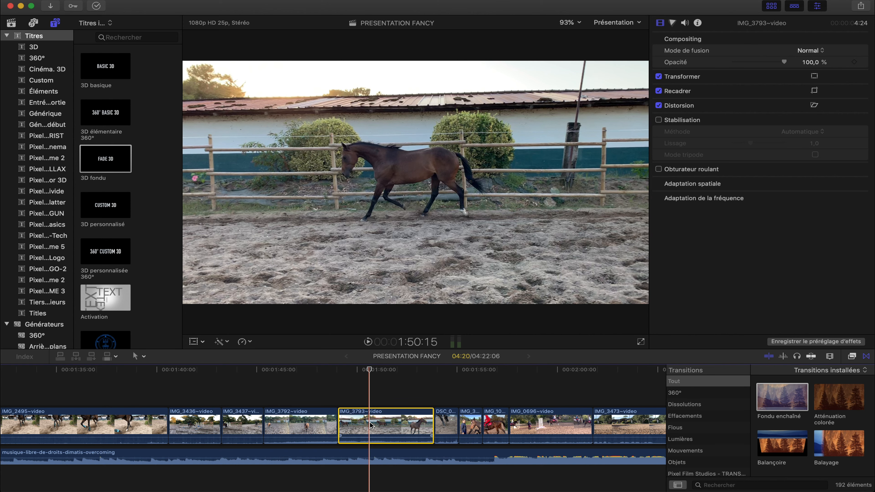
left_click(243, 341)
mouse_move(272, 351)
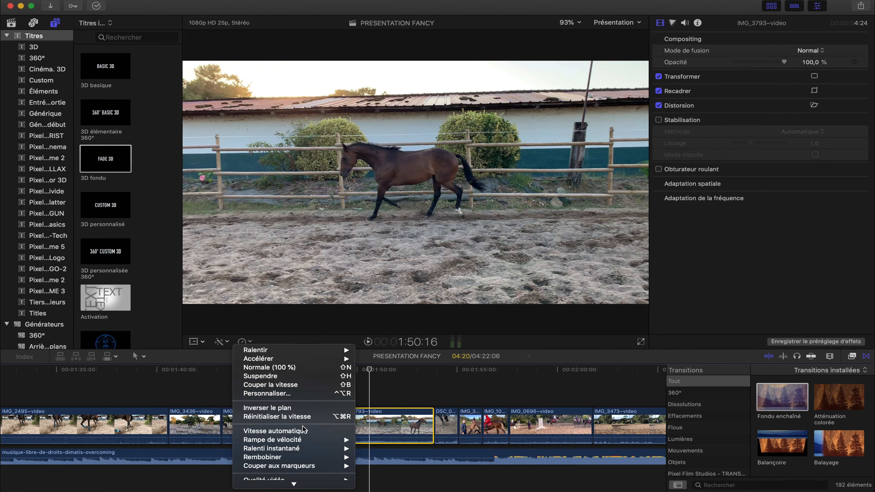
left_click(302, 431)
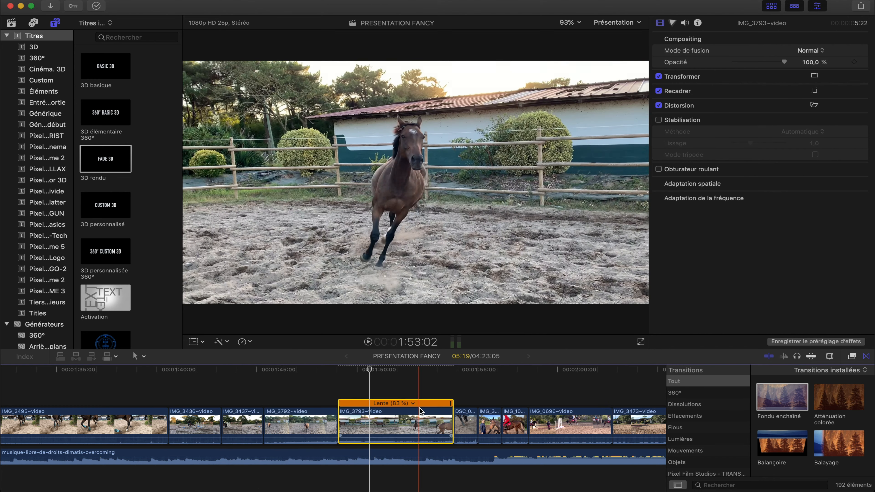
- Slow the IMG_3793 clip down to 50 %
left_click(242, 341)
mouse_move(263, 350)
left_click(377, 350)
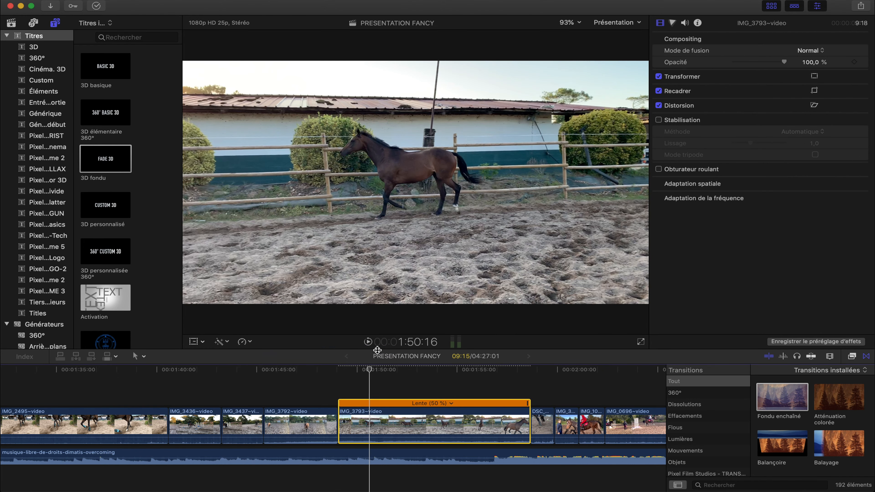
- Set the retimed IMG_3793 clip's video quality to Flux optique and play it from its start
left_click(242, 342)
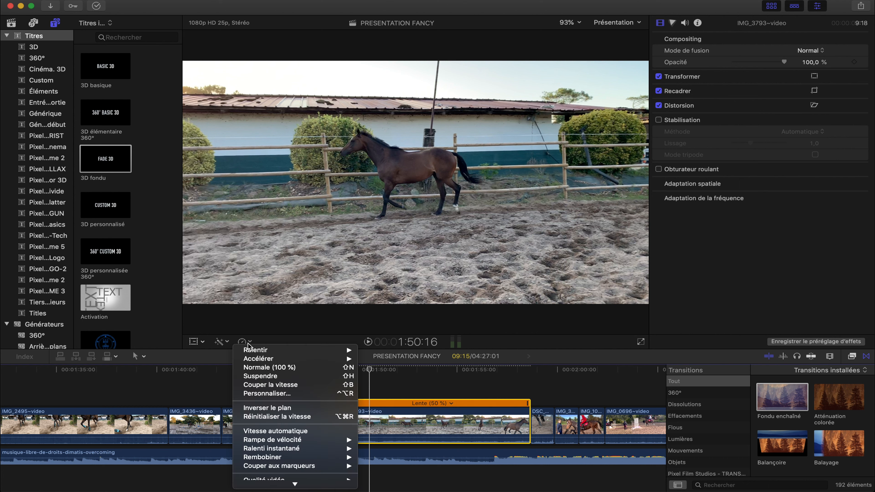
mouse_move(283, 484)
mouse_move(291, 451)
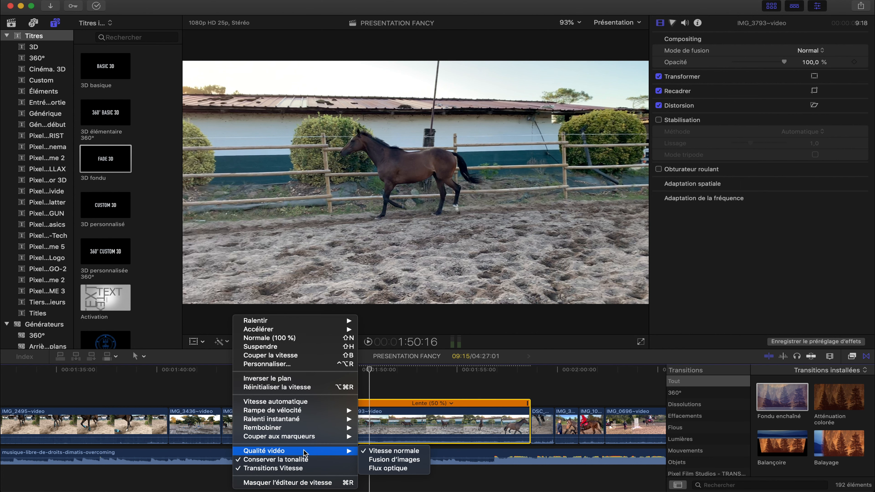
left_click(385, 468)
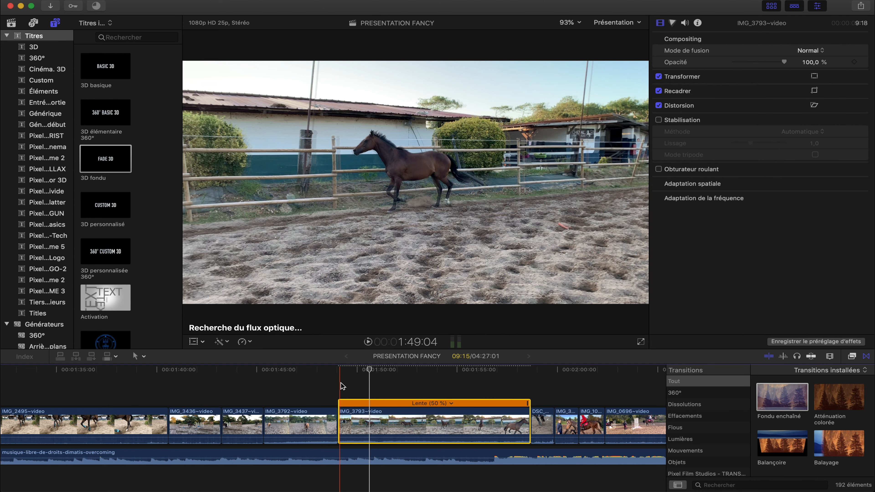
left_click(342, 385)
key("space")
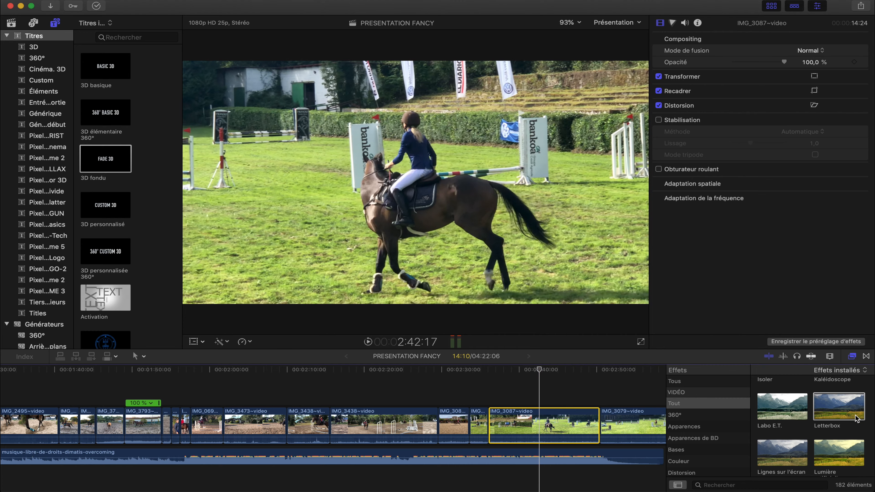
- Add the Letterbox effect to the IMG_3087 clip and set its aspect ratio to 2.35:1
scroll(841, 410, "down", 3)
scroll(841, 410, "up", 3)
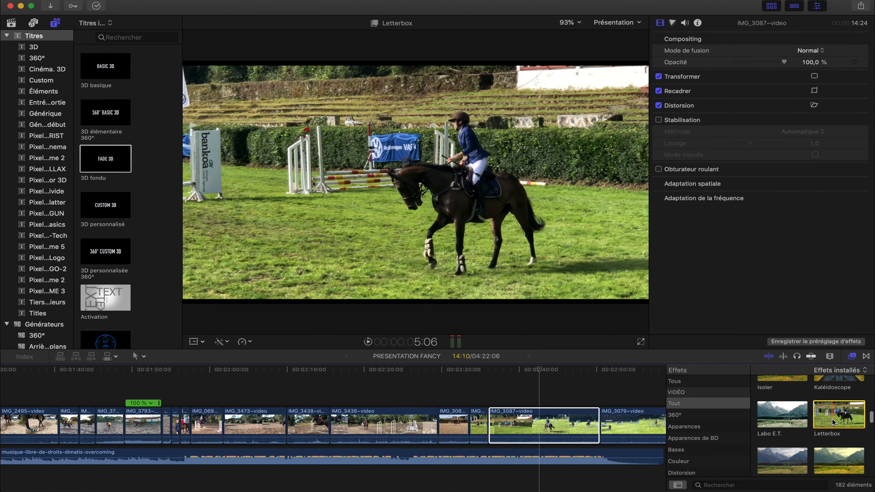
left_click_drag(841, 414, 557, 423)
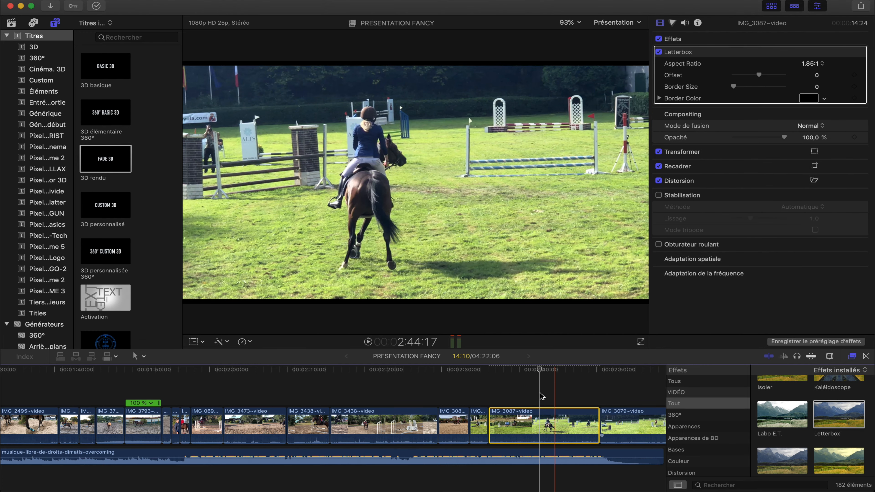
left_click(814, 64)
left_click(814, 72)
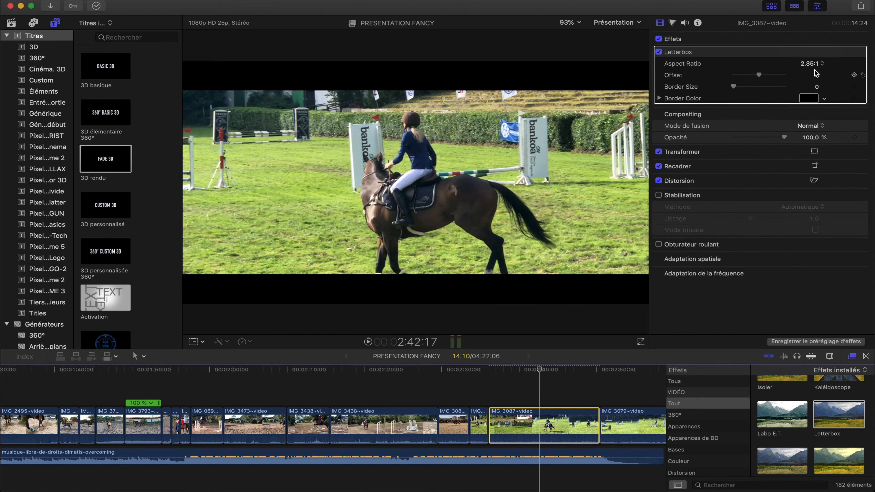
- Set the Letterbox offset of IMG_3087 to 0,34 and play the clip from its start
mouse_move(760, 79)
left_mouse_down()
mouse_move(733, 82)
mouse_move(784, 87)
mouse_move(768, 84)
left_mouse_up()
left_click(491, 386)
key("space")
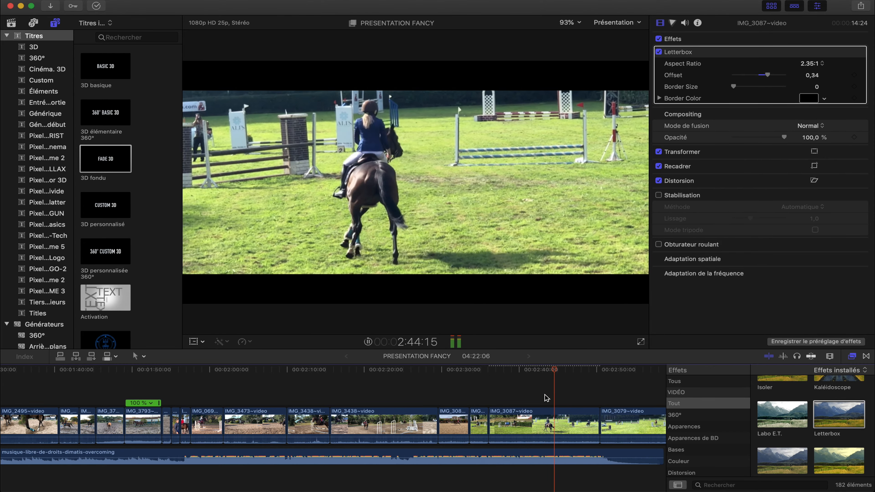
key("space")
- Try the Netteté effect on the IMG_3087 clip with a slightly higher amount, and remove the effect
scroll(802, 439, "down", 4)
scroll(803, 440, "up", 2)
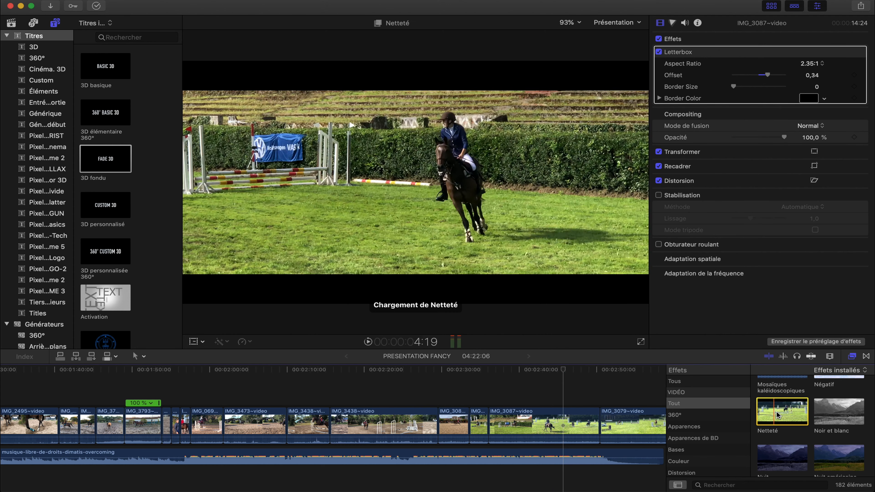
left_click_drag(779, 415, 533, 419)
left_click(534, 424)
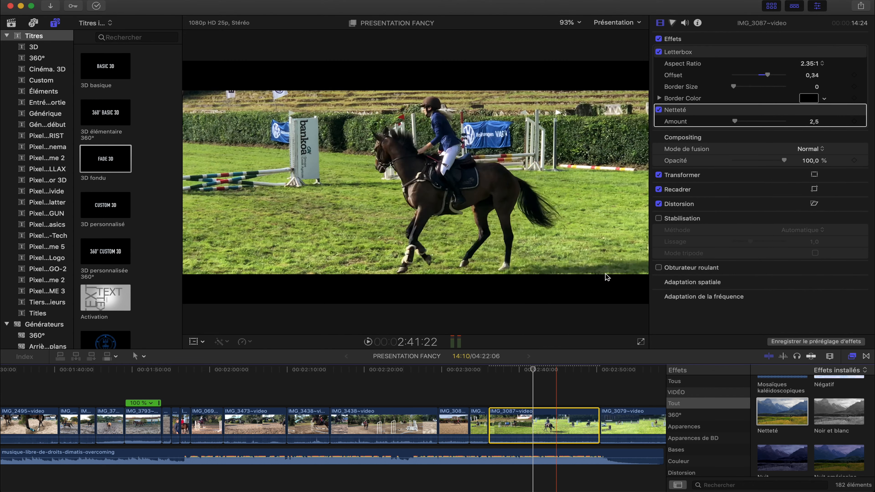
mouse_move(735, 123)
left_mouse_down()
mouse_move(755, 122)
mouse_move(732, 124)
mouse_move(740, 124)
left_mouse_up()
key("Delete")
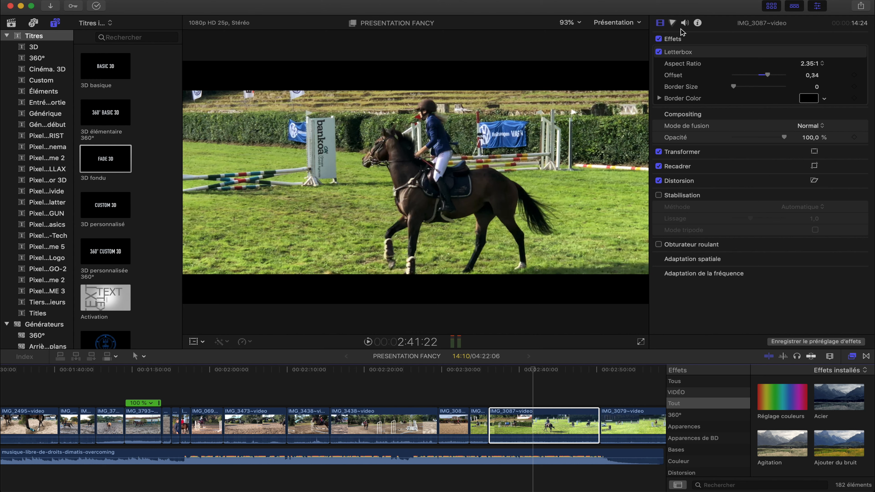
- Look through the exposure, saturation and colour corrections available for the IMG_3087 clip
left_click(673, 24)
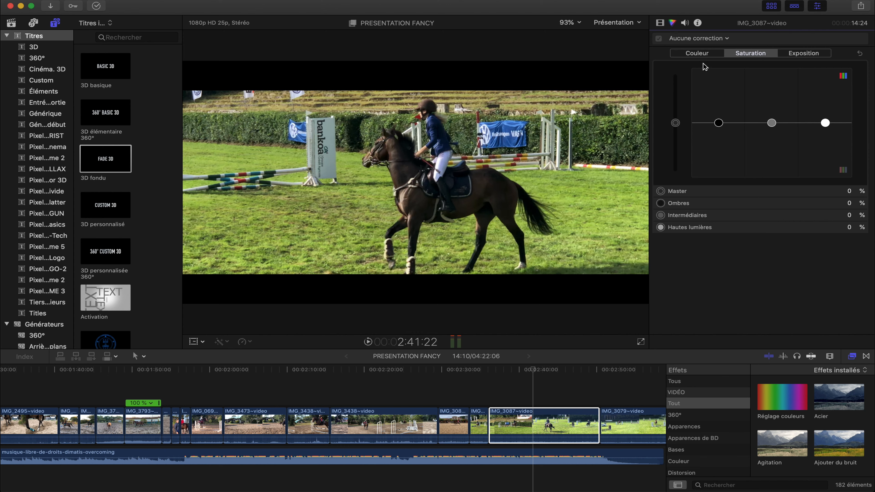
left_click(798, 58)
left_click(760, 57)
left_click(696, 53)
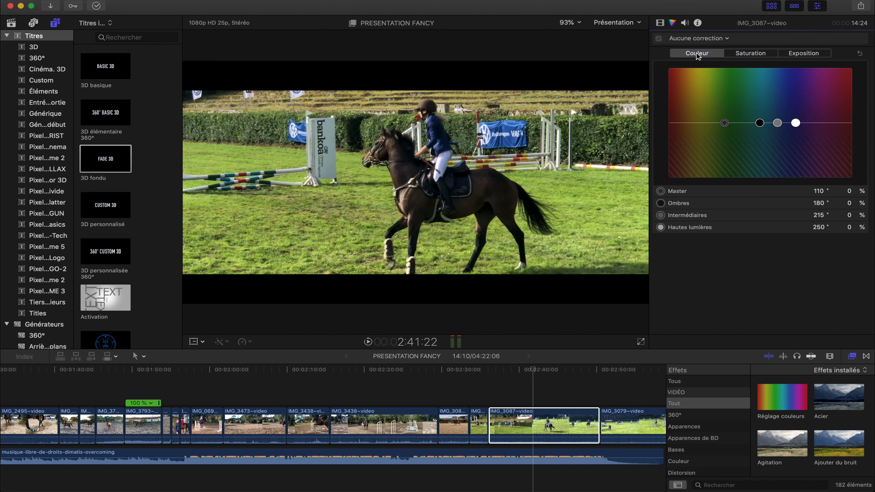
- Try the Accentuer la voix equalisation on the audio of IMG_3087 and undo it
left_click(685, 23)
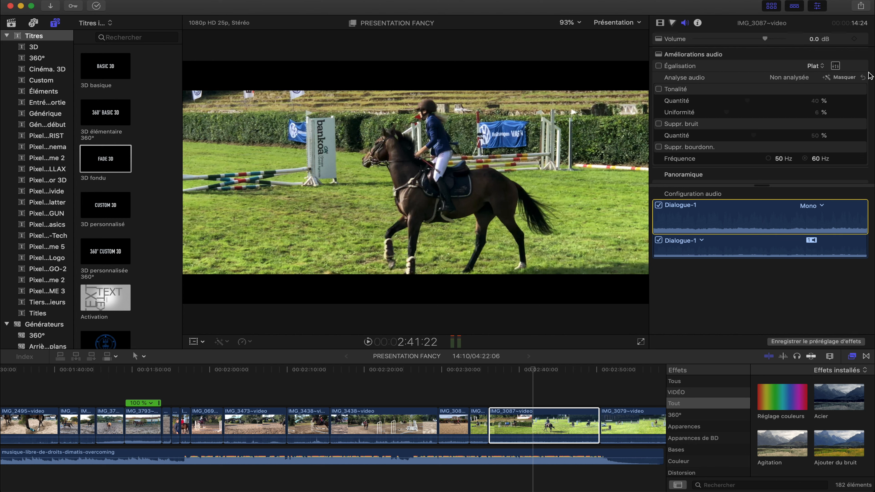
left_click(823, 66)
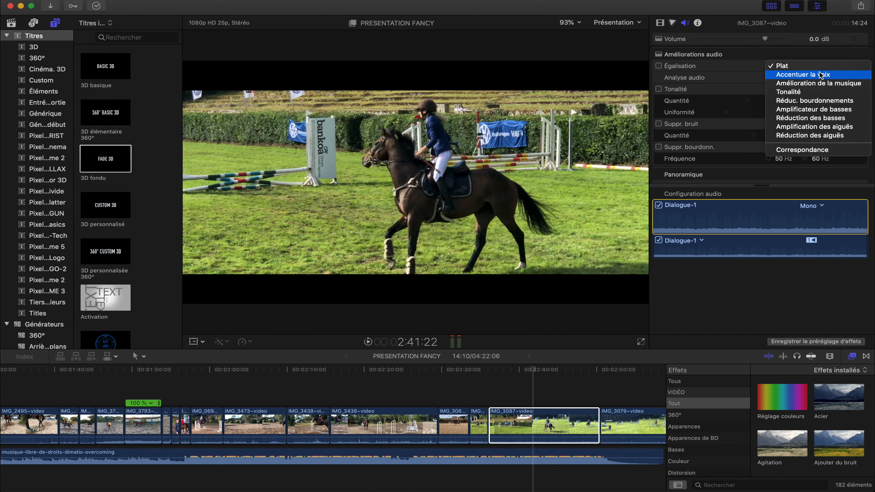
left_click(821, 75)
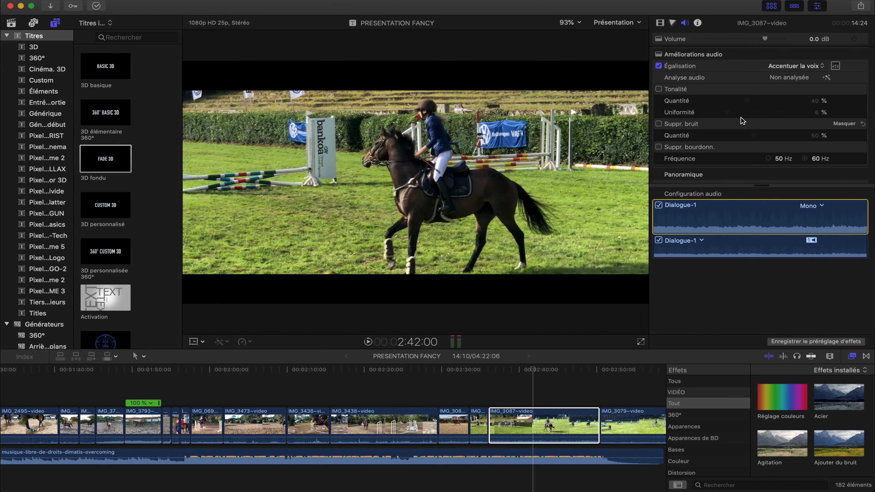
key("super+z")
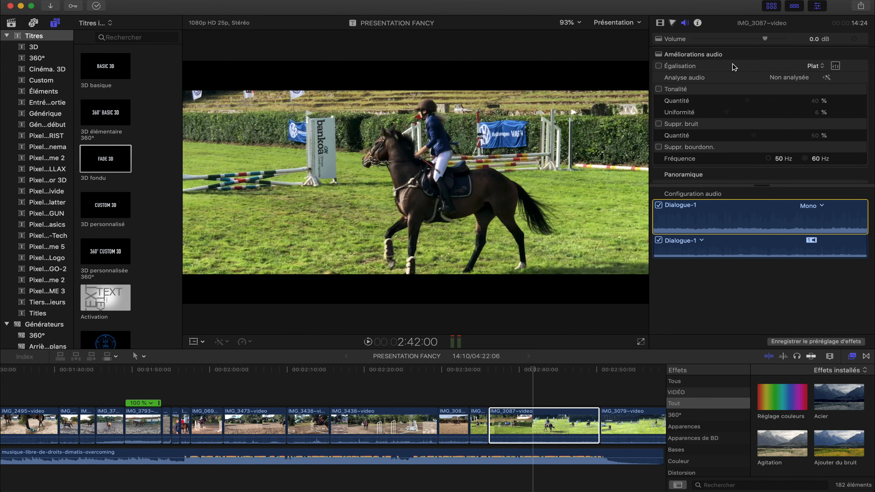
- Set the camera LUT of IMG_3087 to L.S - Orange Teal - Tropic from the Luts.Store - 2019 - Premium Pack
left_click(697, 24)
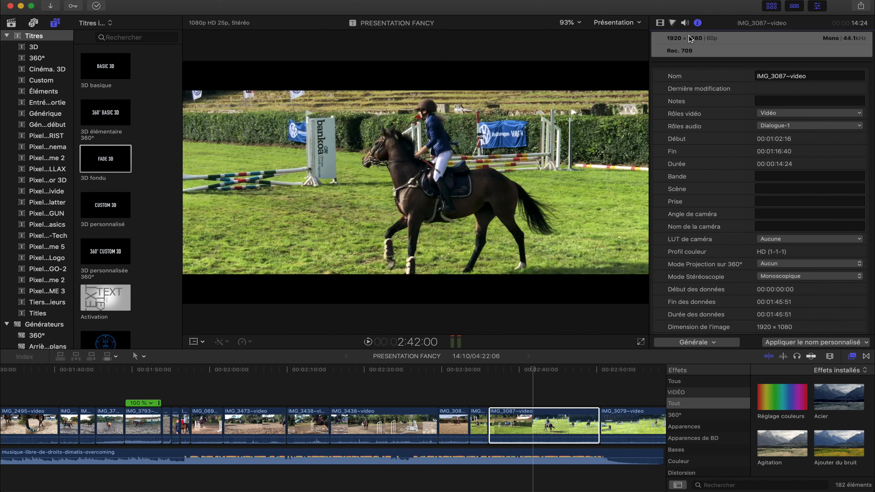
left_click(712, 343)
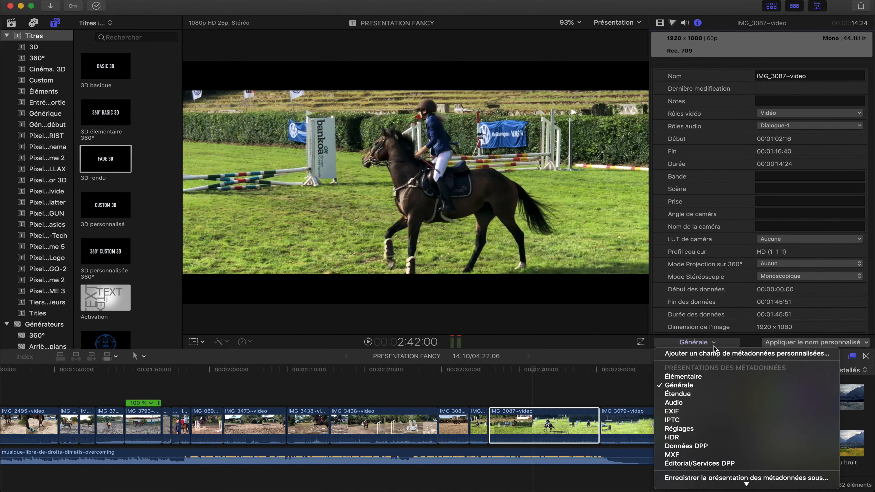
left_click(735, 222)
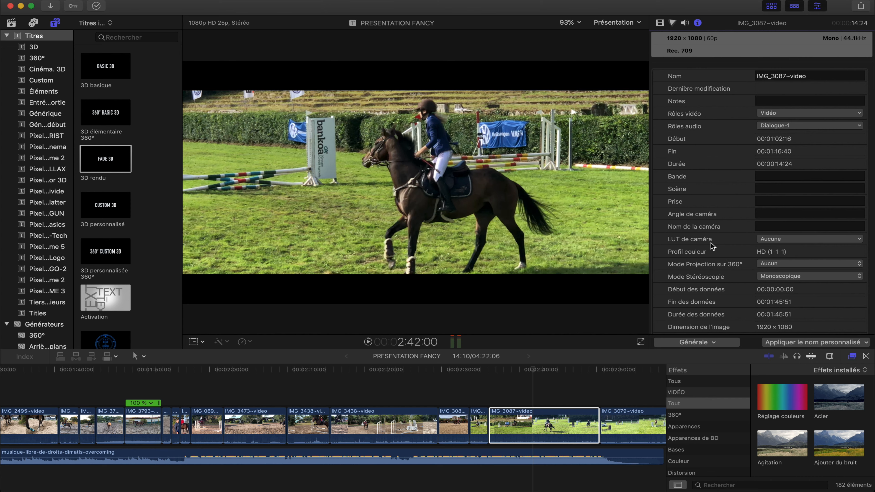
left_click(787, 240)
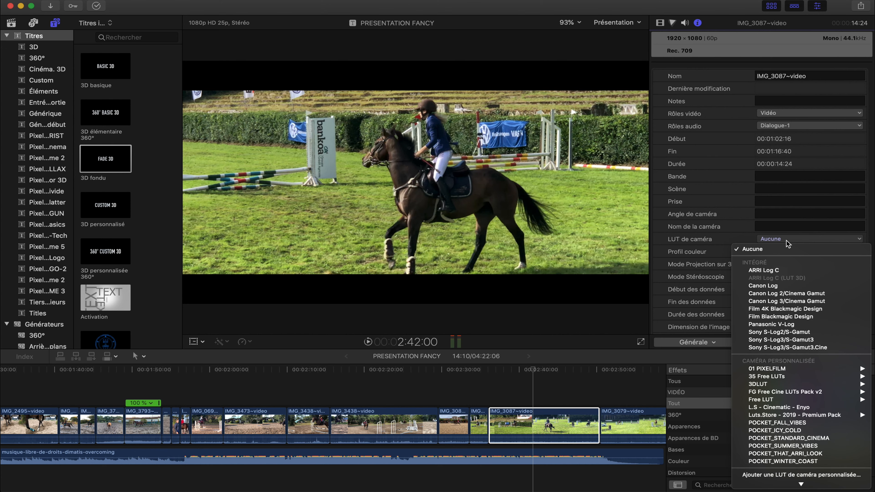
mouse_move(792, 415)
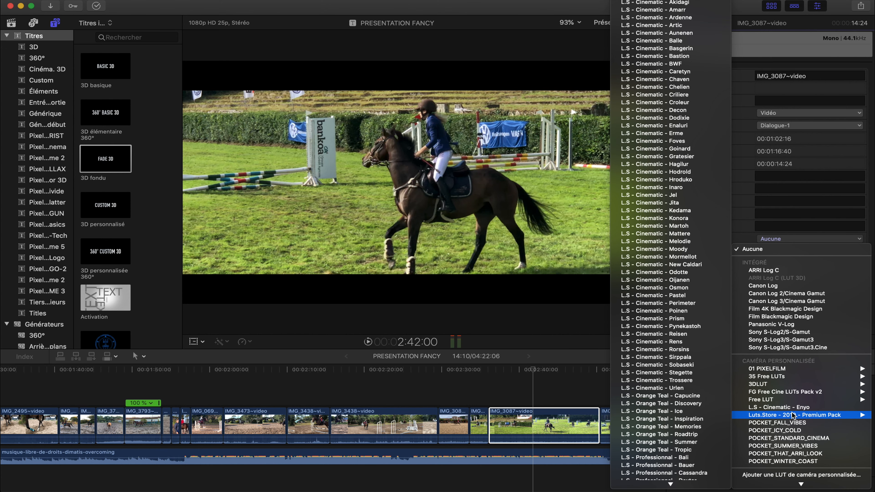
scroll(674, 365, "down", 5)
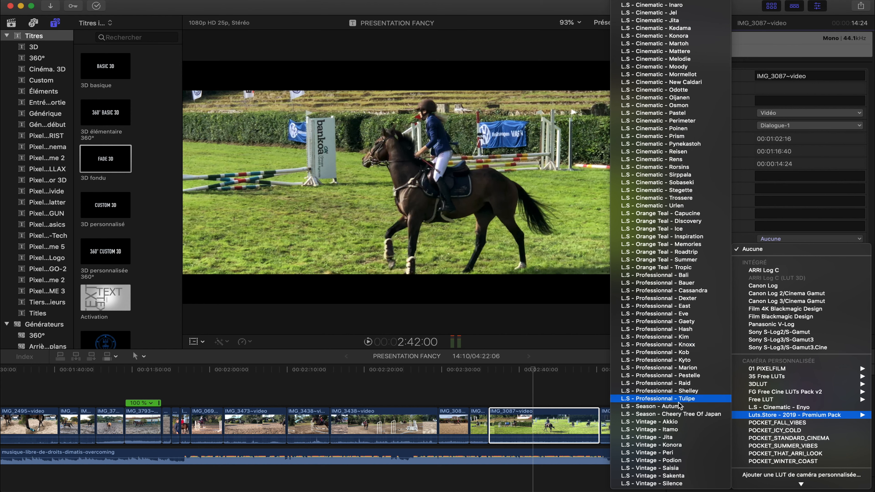
left_click(704, 271)
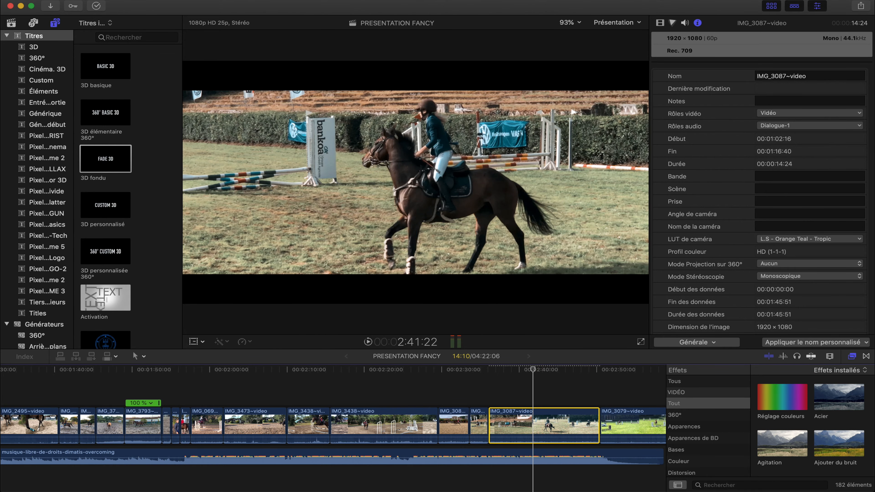
- Lower the shadow saturation of IMG_3087 to -46 % and adjust its midtone saturation slightly
left_click(673, 23)
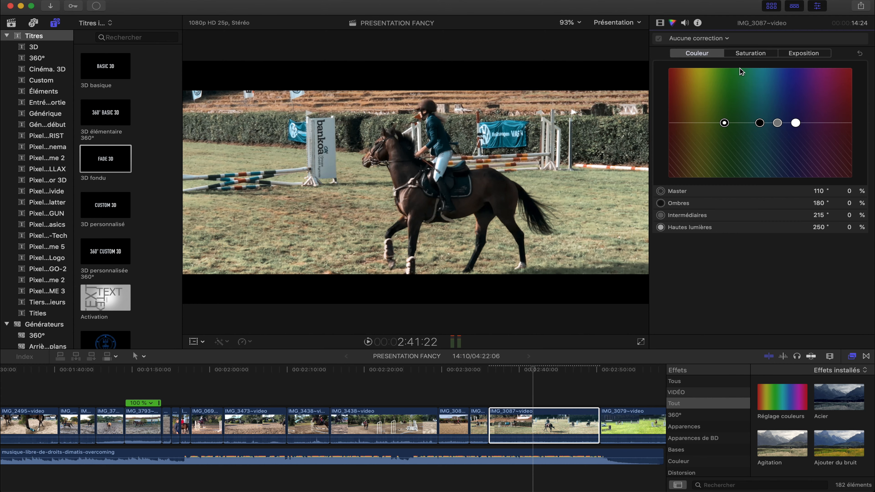
left_click(762, 55)
left_click_drag(719, 126, 712, 151)
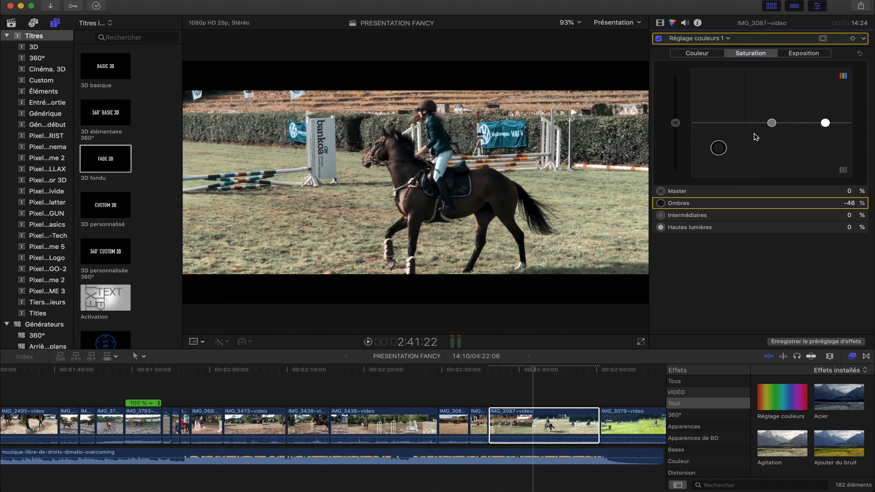
mouse_move(772, 125)
left_mouse_down()
mouse_move(771, 91)
mouse_move(772, 147)
mouse_move(769, 128)
left_mouse_up()
- Set the exposure of IMG_3087 to 20 % highlights, 10 % midtones and -4 % shadows, and play the clip from its start
left_click(803, 54)
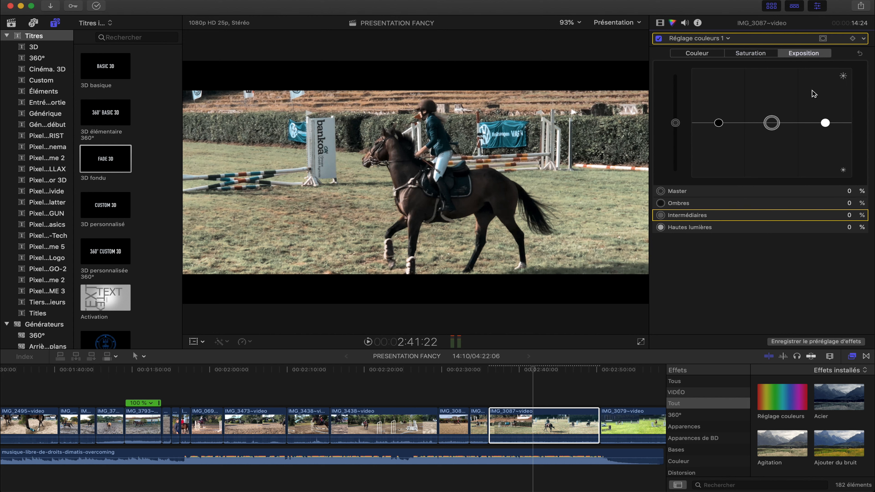
left_click(825, 123)
left_click_drag(825, 123, 825, 113)
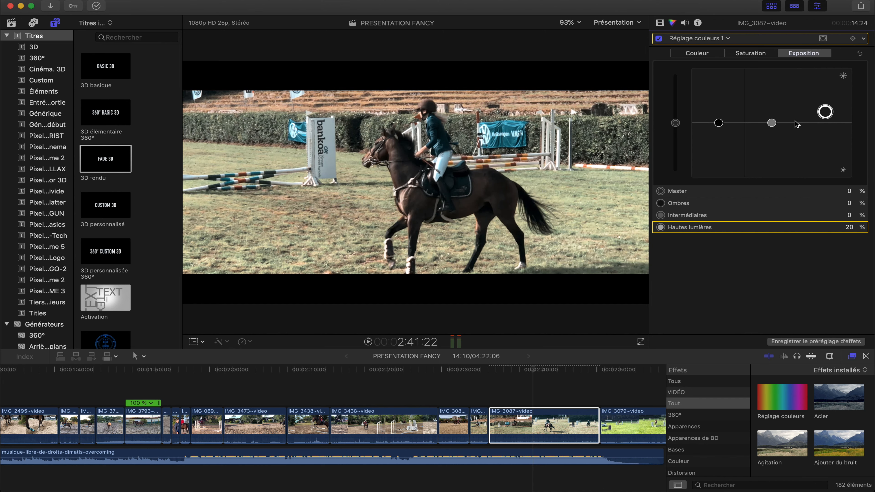
mouse_move(771, 123)
left_mouse_down()
mouse_move(771, 133)
mouse_move(772, 116)
left_mouse_up()
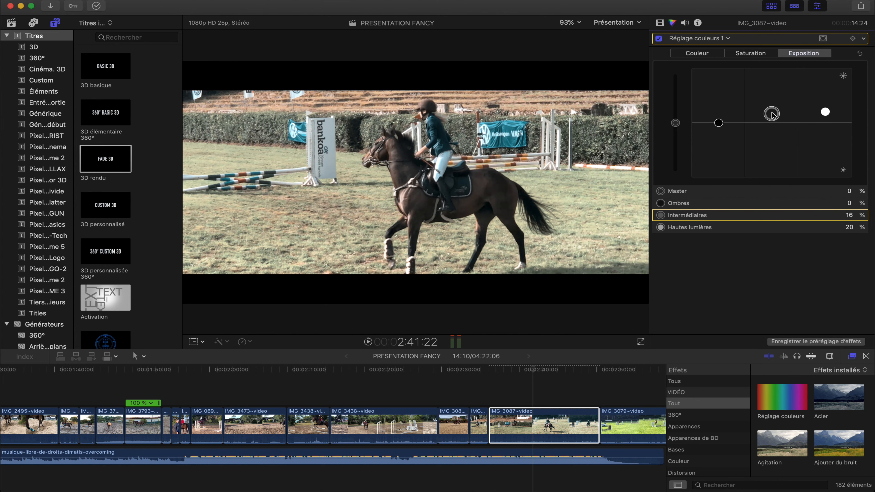
left_click(718, 123)
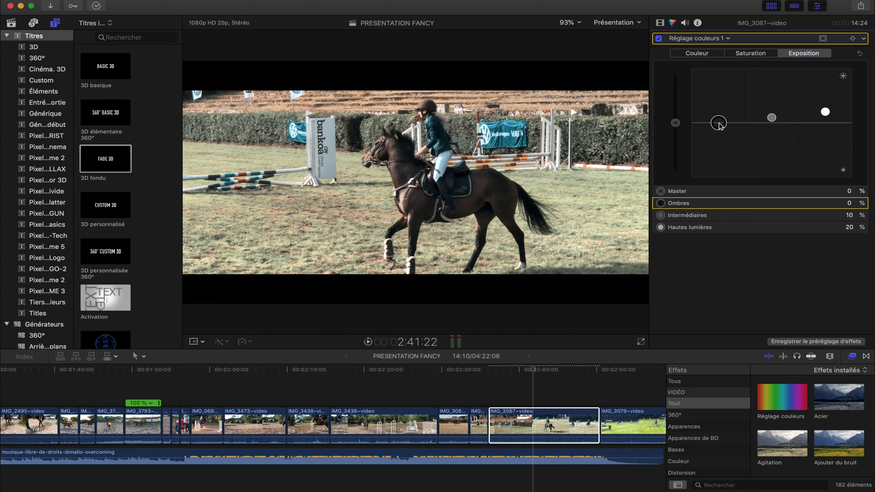
left_click_drag(719, 125, 718, 124)
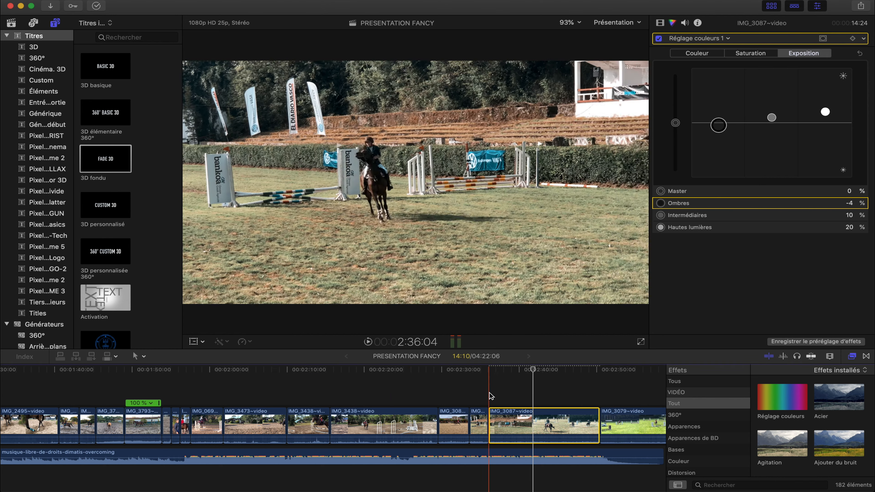
key("space")
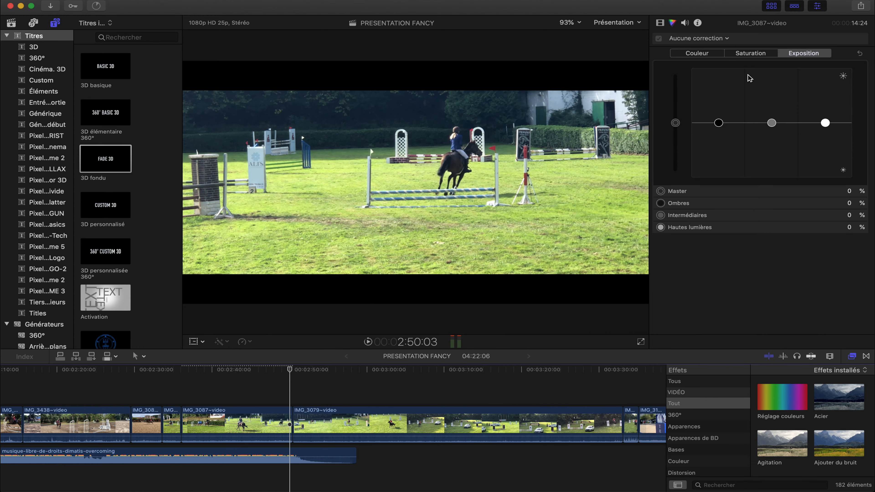
- Set up a Fichier master export of PRESENTATION FANCY with H.264 as the video codec
left_click(863, 8)
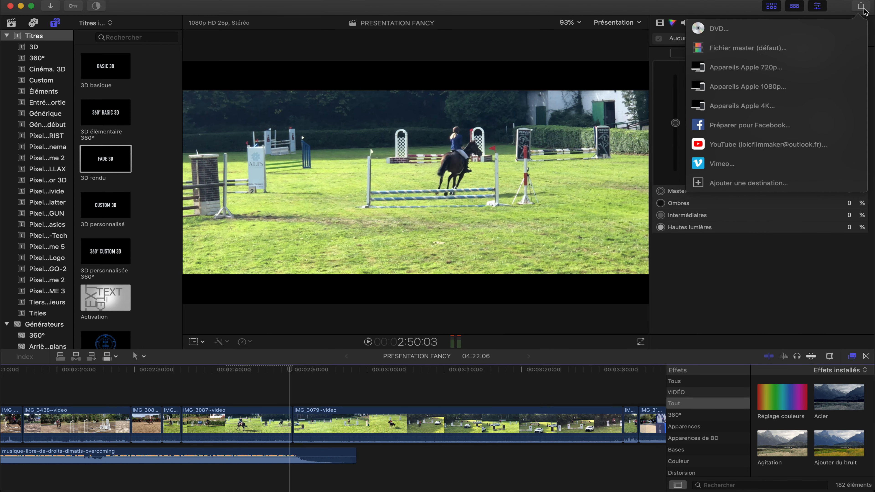
left_click(777, 48)
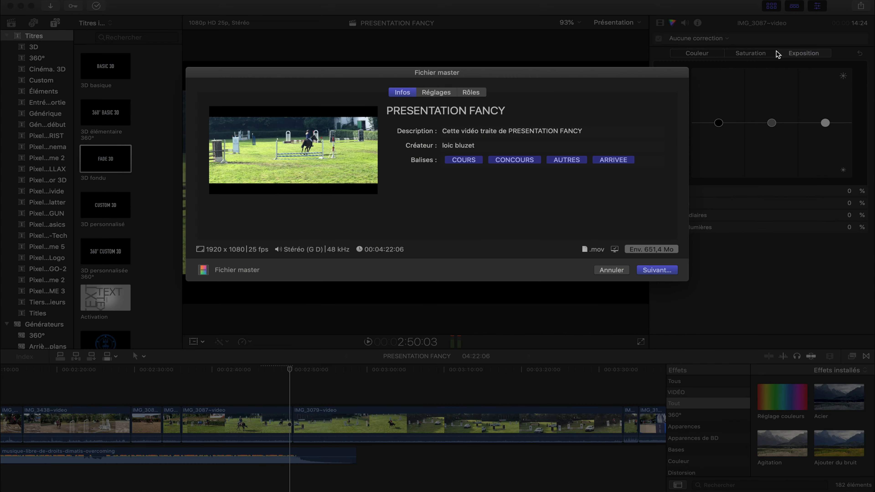
left_click(438, 91)
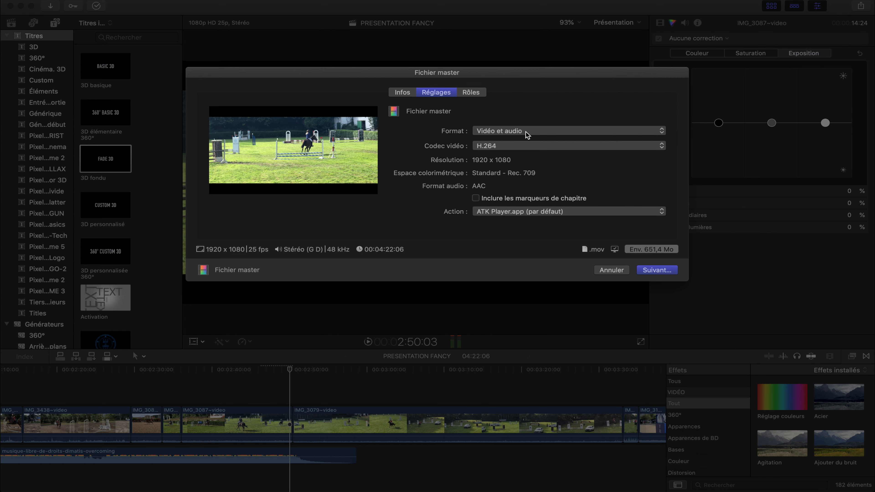
left_click(514, 148)
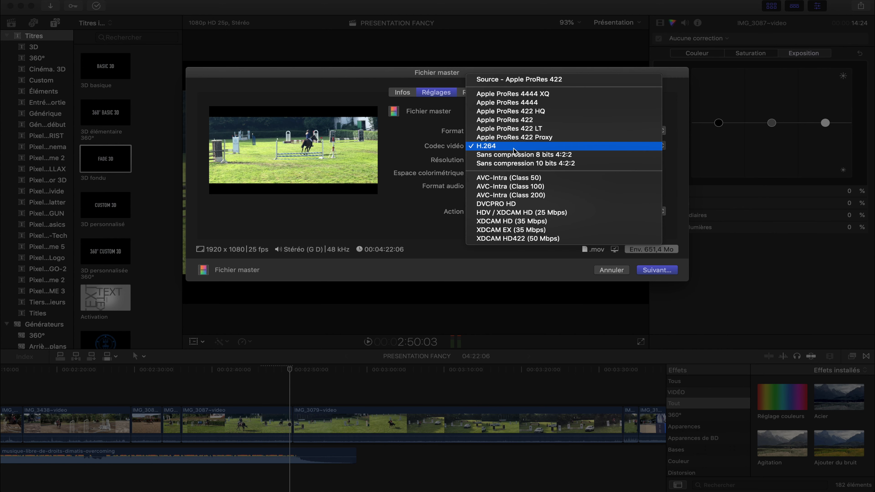
left_click(492, 146)
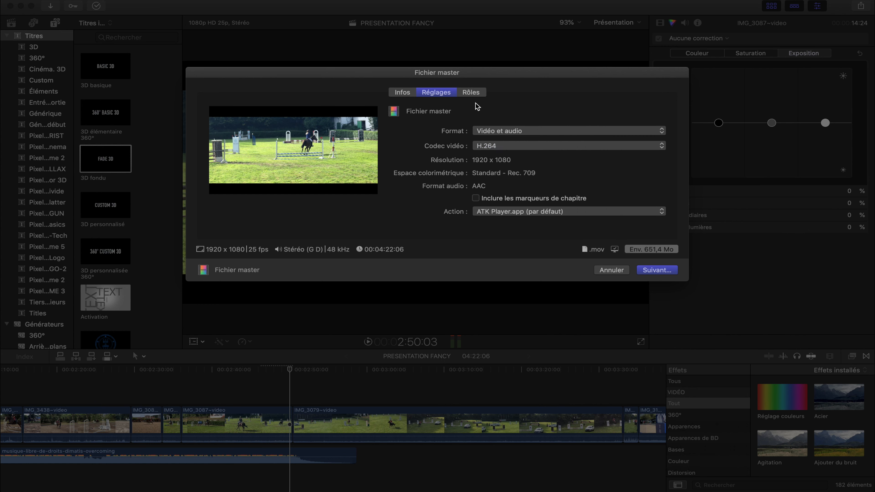
- Return to the export information, proceed to the save location for the master file and cancel the export
left_click(407, 92)
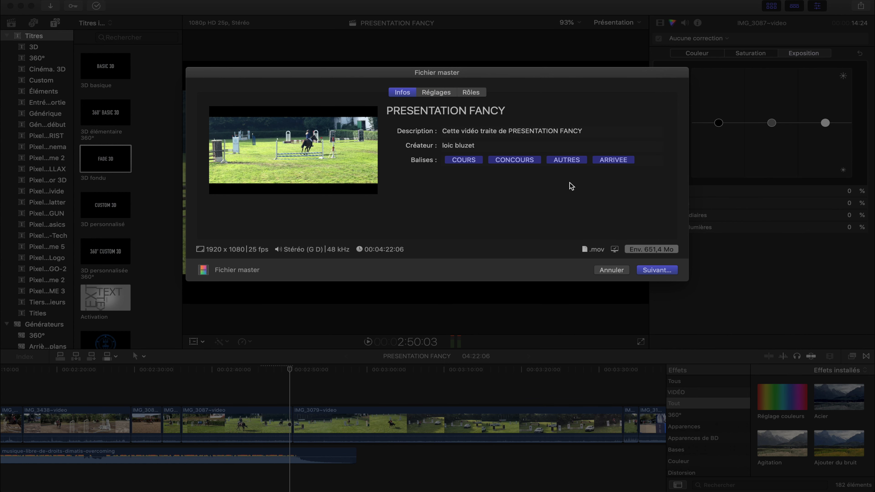
left_click(654, 271)
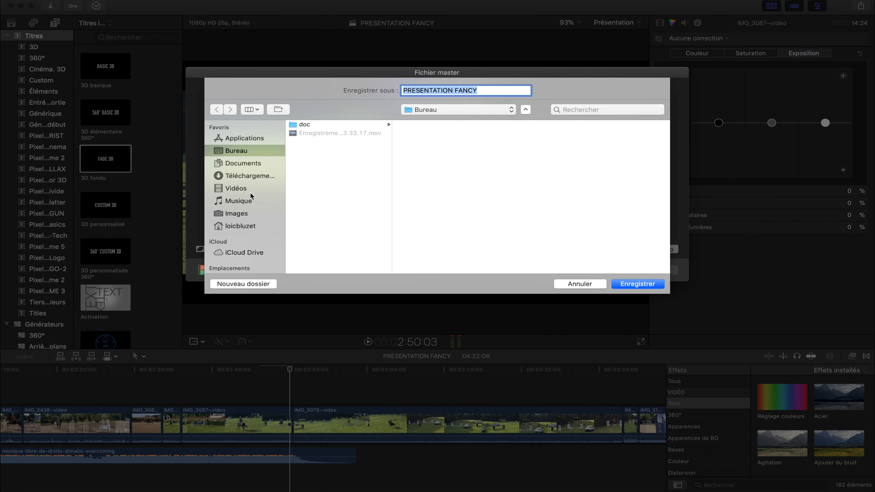
left_click(579, 285)
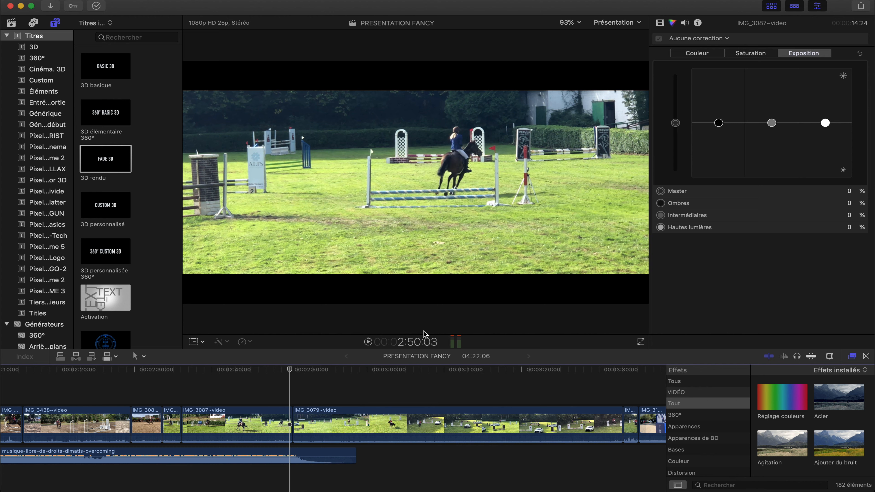